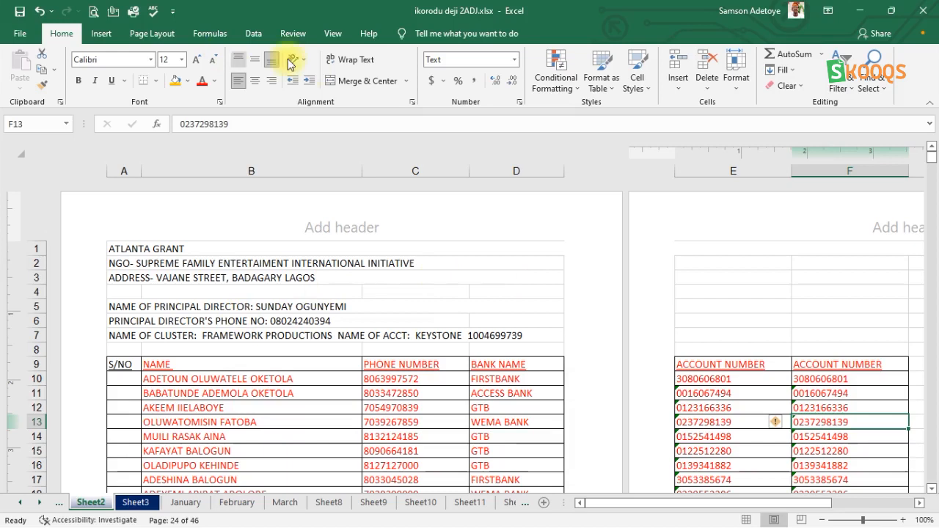
Set the page orientation of the worksheet to Landscape.
{"action": "left_click", "coordinate": [142, 37]}
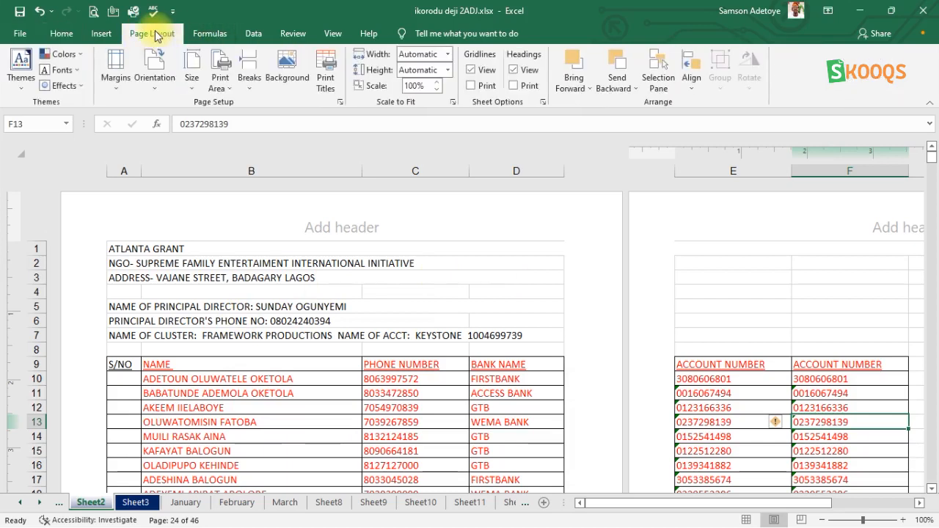
{"action": "left_click", "coordinate": [154, 83]}
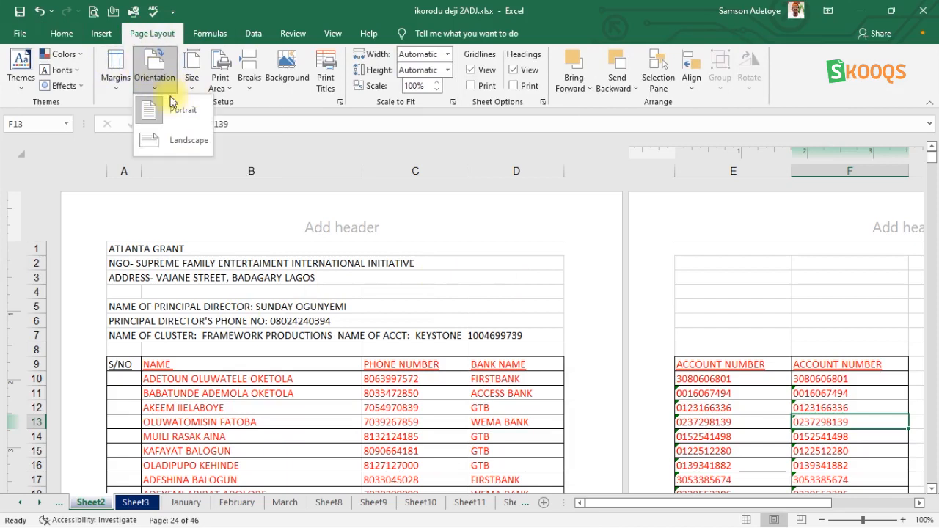
{"action": "left_click", "coordinate": [176, 141]}
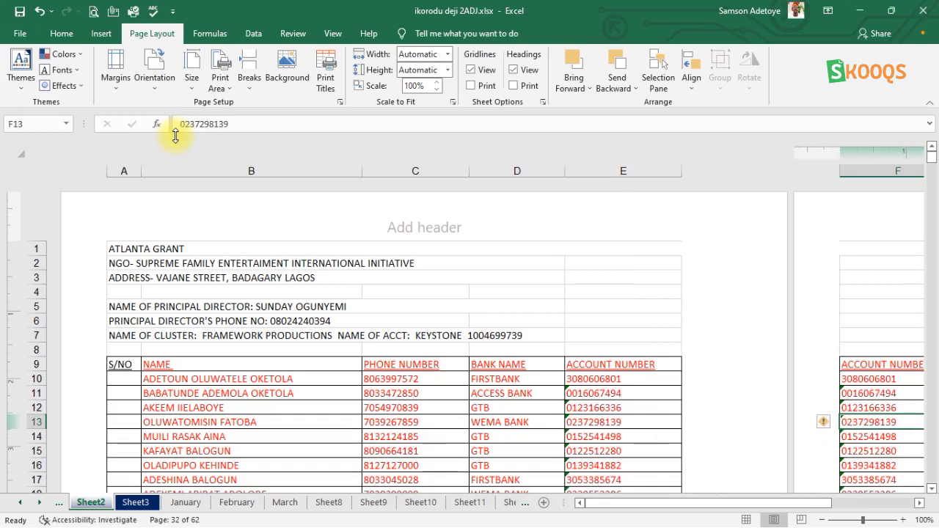
Apply the preset Narrow page margins to the worksheet.
{"action": "mouse_move", "coordinate": [620, 509]}
{"action": "left_mouse_down"}
{"action": "mouse_move", "coordinate": [690, 510]}
{"action": "mouse_move", "coordinate": [654, 521]}
{"action": "mouse_move", "coordinate": [629, 509]}
{"action": "left_mouse_up"}
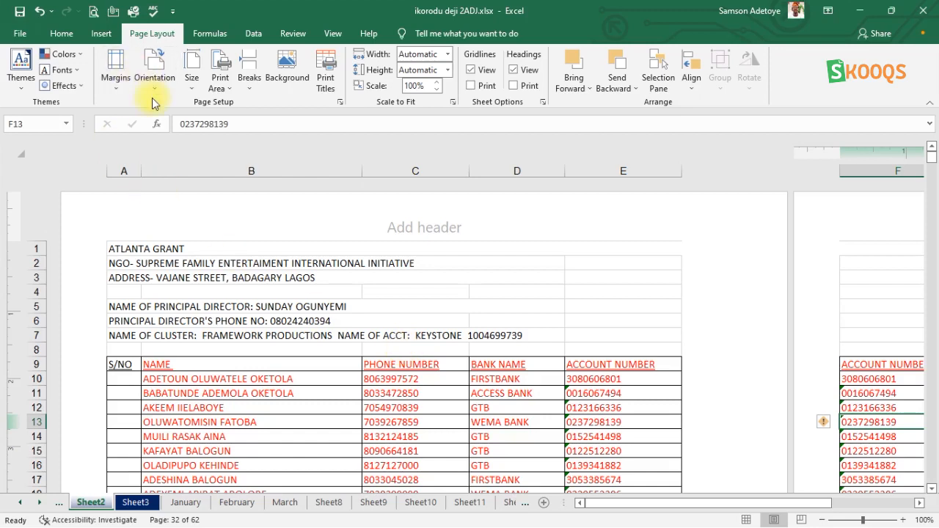
{"action": "left_click", "coordinate": [115, 76]}
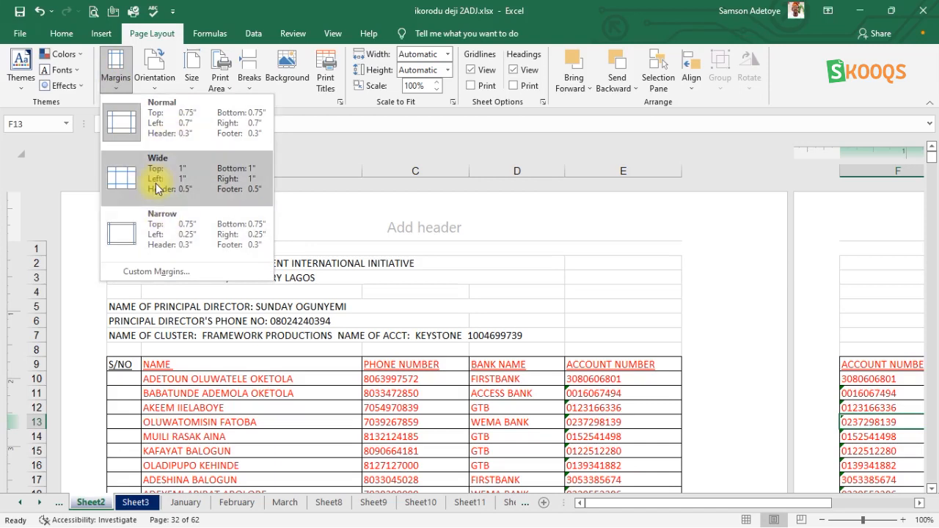
{"action": "left_click", "coordinate": [139, 224]}
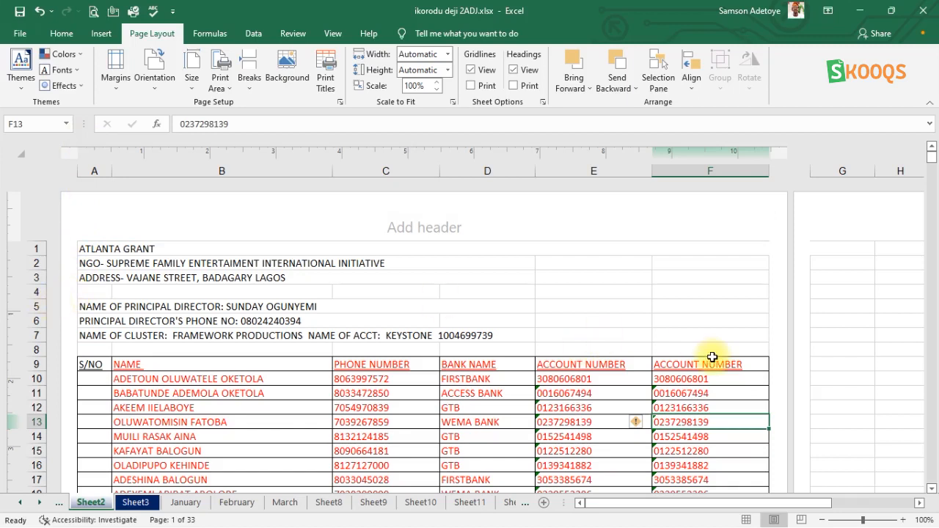
Set the left and right margins to 0.5 inch in the custom margins settings.
{"action": "left_click", "coordinate": [118, 92]}
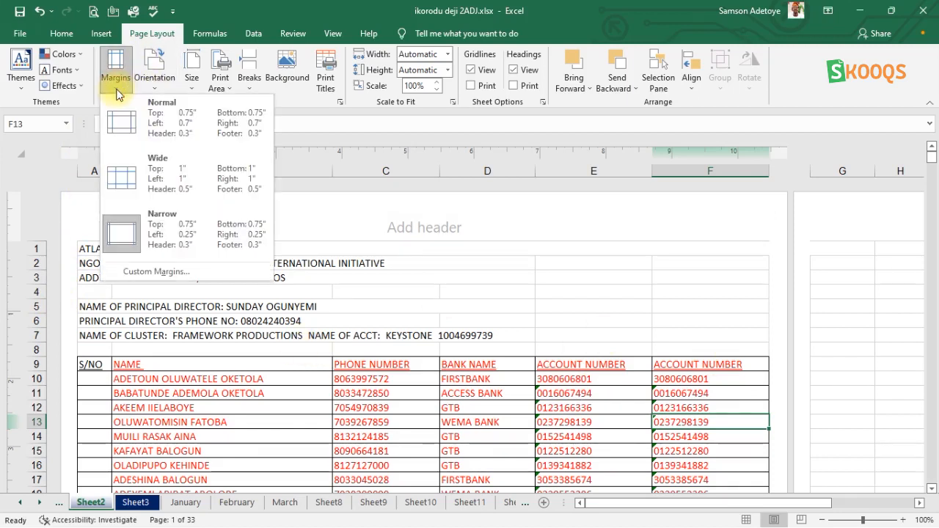
{"action": "left_click", "coordinate": [152, 273]}
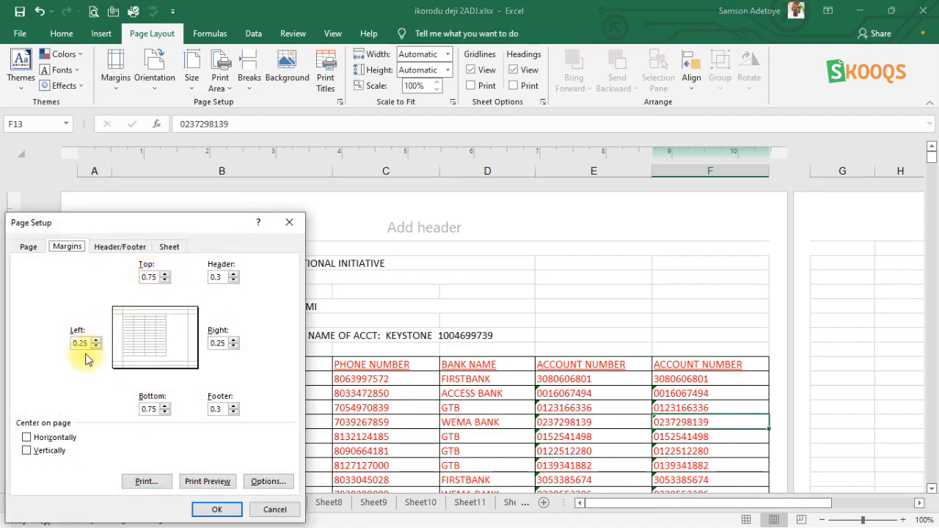
{"action": "left_click", "coordinate": [234, 342]}
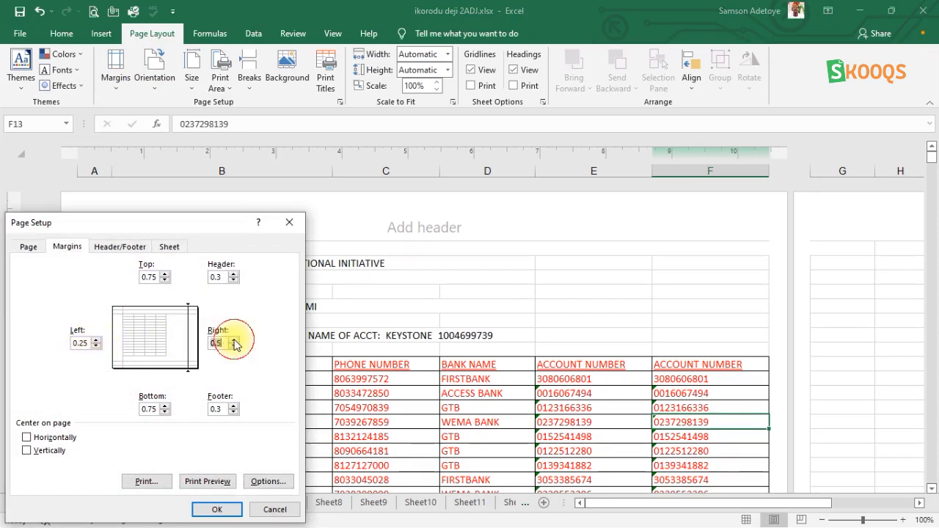
{"action": "left_click", "coordinate": [96, 340]}
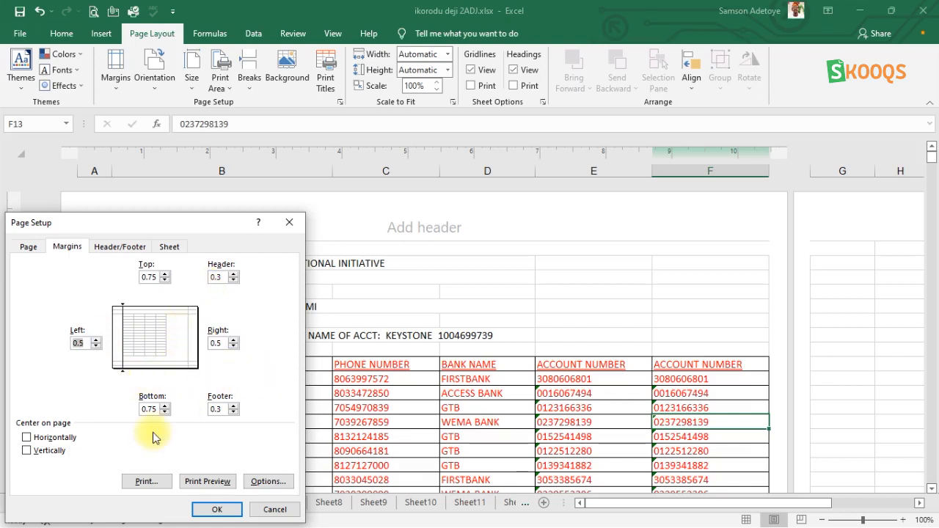
{"action": "left_click", "coordinate": [218, 510]}
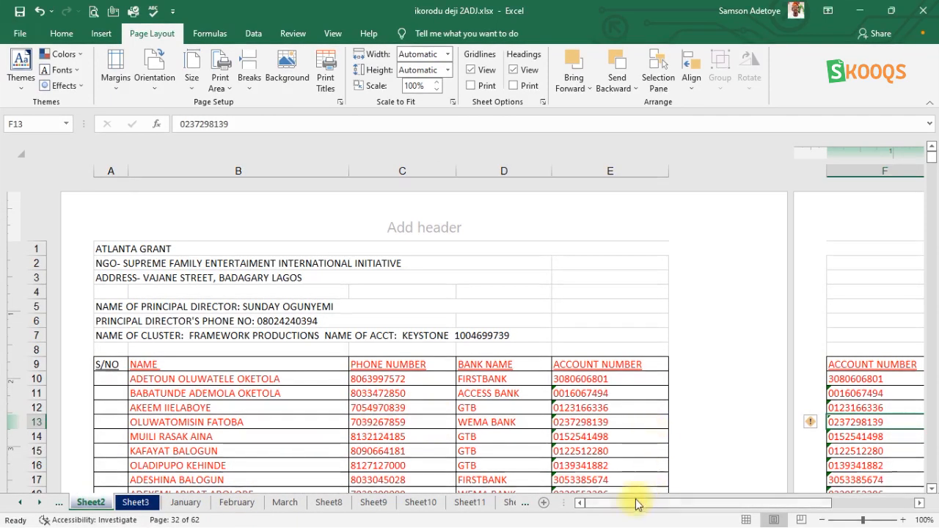
Reduce the left and right margins to 0 inches in the custom margins settings.
{"action": "mouse_move", "coordinate": [636, 503]}
{"action": "left_mouse_down"}
{"action": "mouse_move", "coordinate": [675, 502]}
{"action": "mouse_move", "coordinate": [638, 504]}
{"action": "left_mouse_up"}
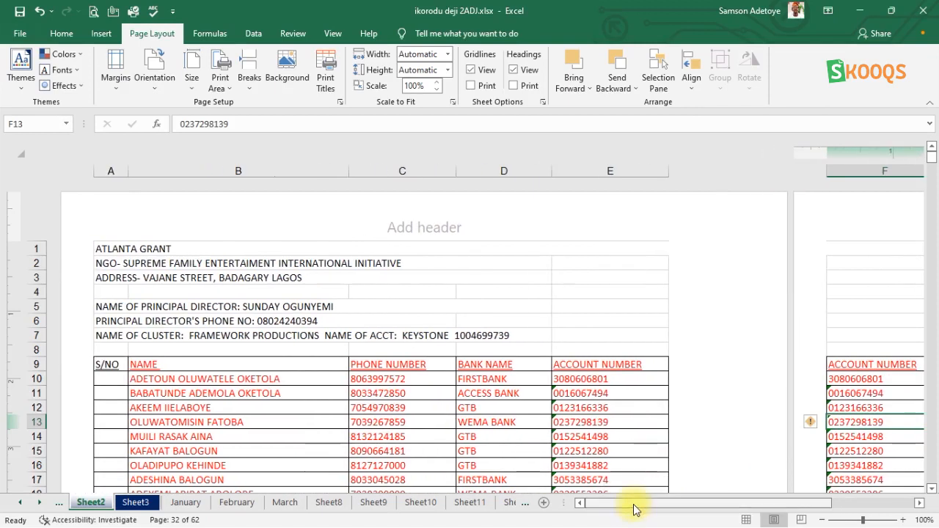
{"action": "left_click", "coordinate": [114, 81]}
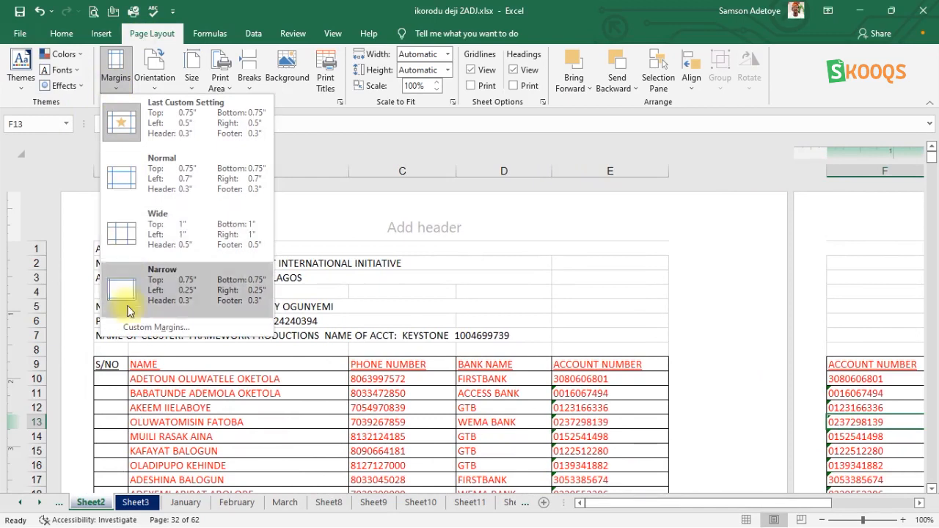
{"action": "left_click", "coordinate": [141, 336]}
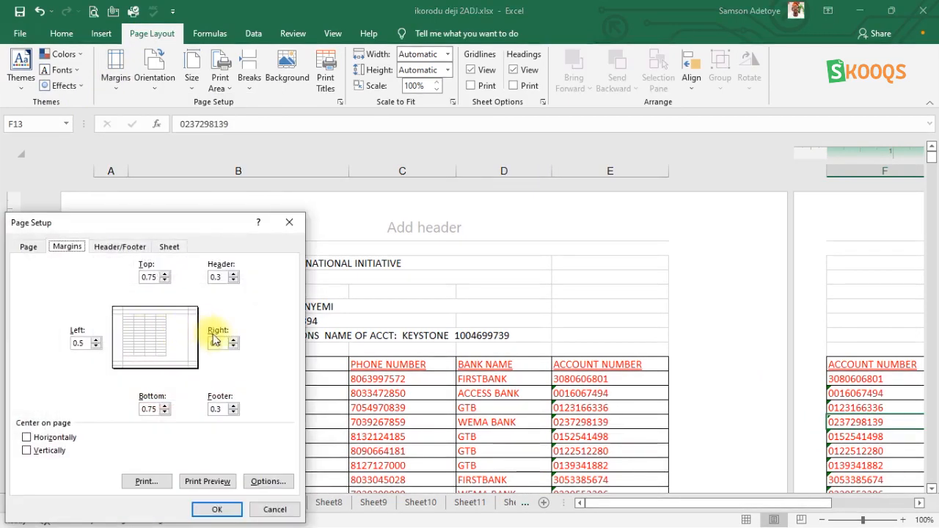
{"action": "left_click", "coordinate": [233, 347]}
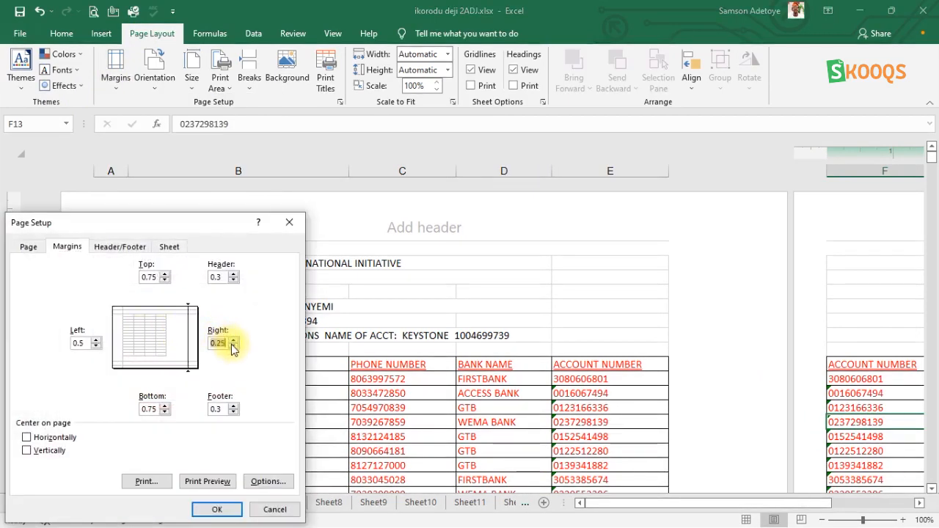
{"action": "left_click", "coordinate": [97, 347]}
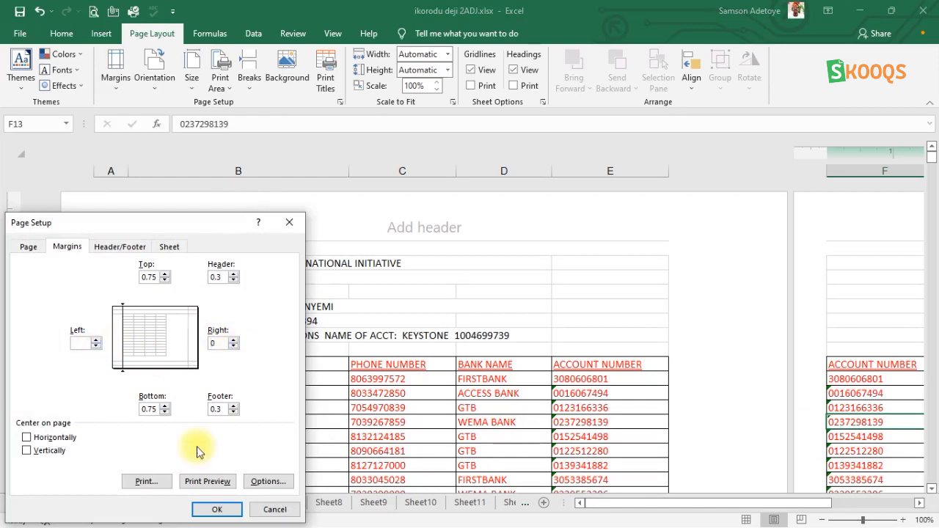
{"action": "left_click", "coordinate": [217, 513]}
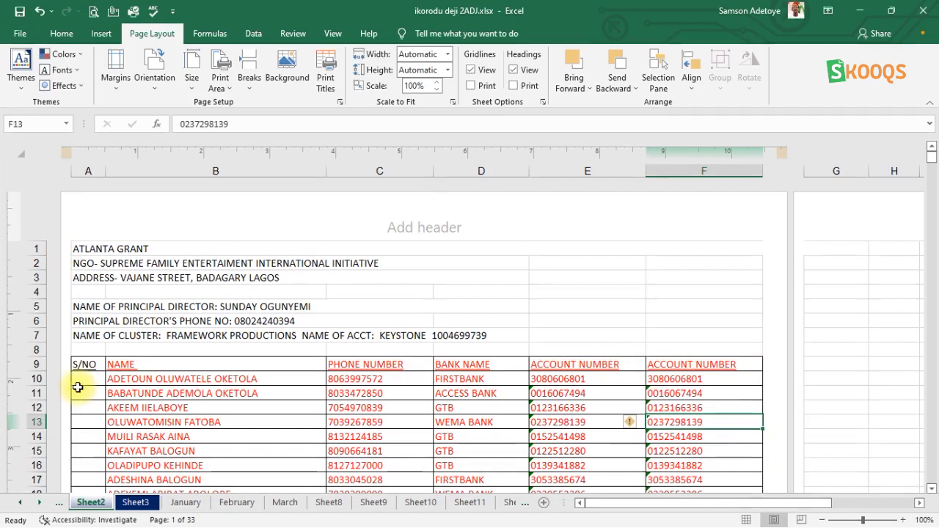
Reopen custom margins and set the right margin to 0 again, keeping the left margin at 0.
{"action": "left_click", "coordinate": [119, 79]}
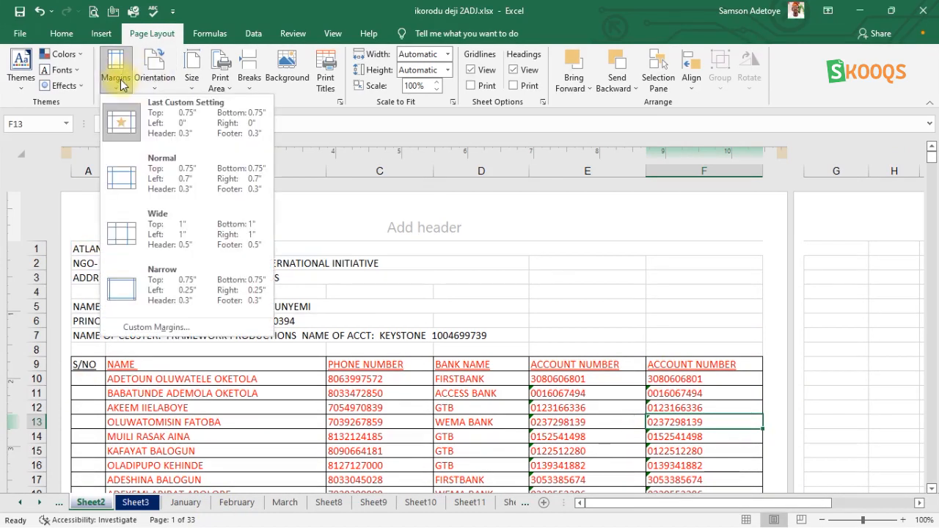
{"action": "left_click", "coordinate": [157, 327]}
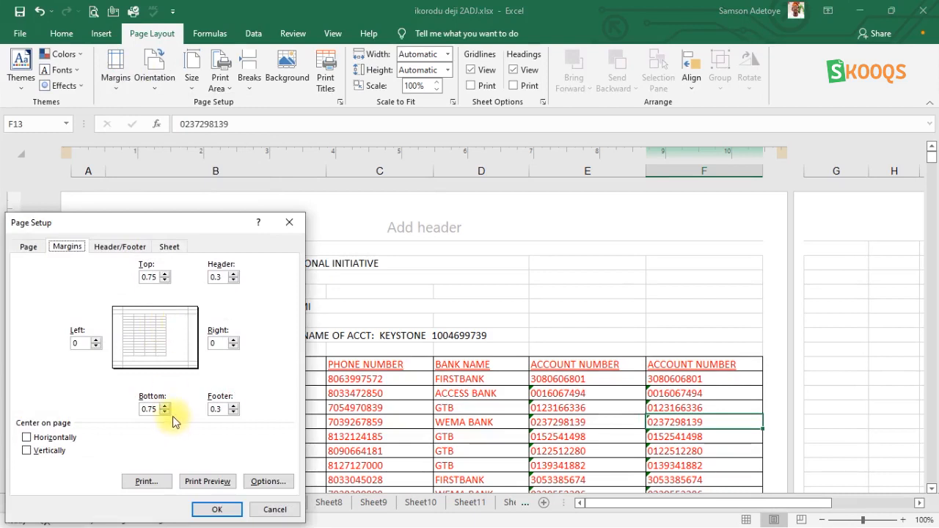
{"action": "left_click", "coordinate": [91, 345]}
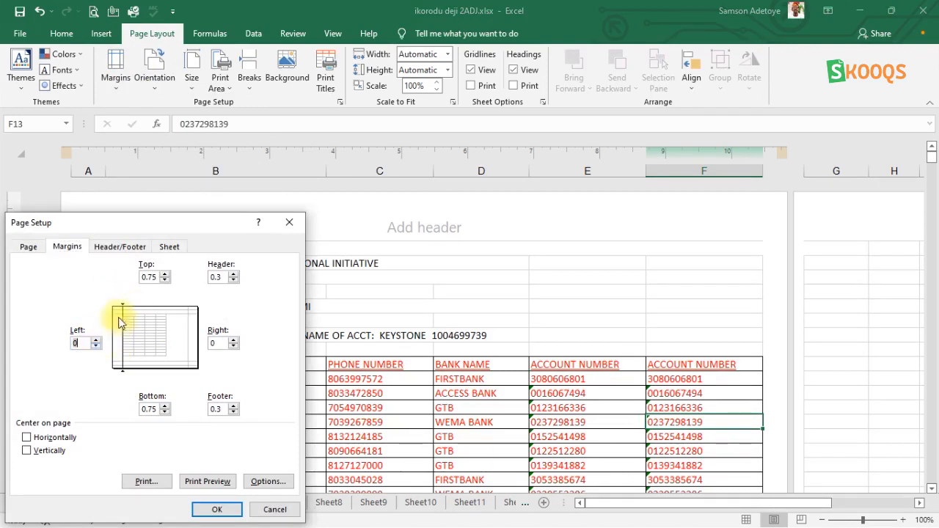
{"action": "left_click", "coordinate": [232, 347]}
{"action": "left_click", "coordinate": [233, 341]}
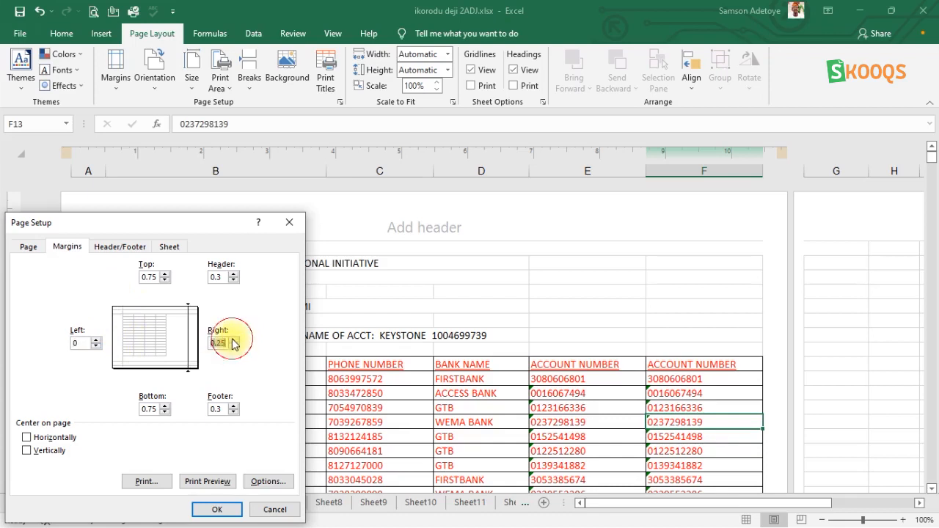
{"action": "left_click", "coordinate": [233, 346]}
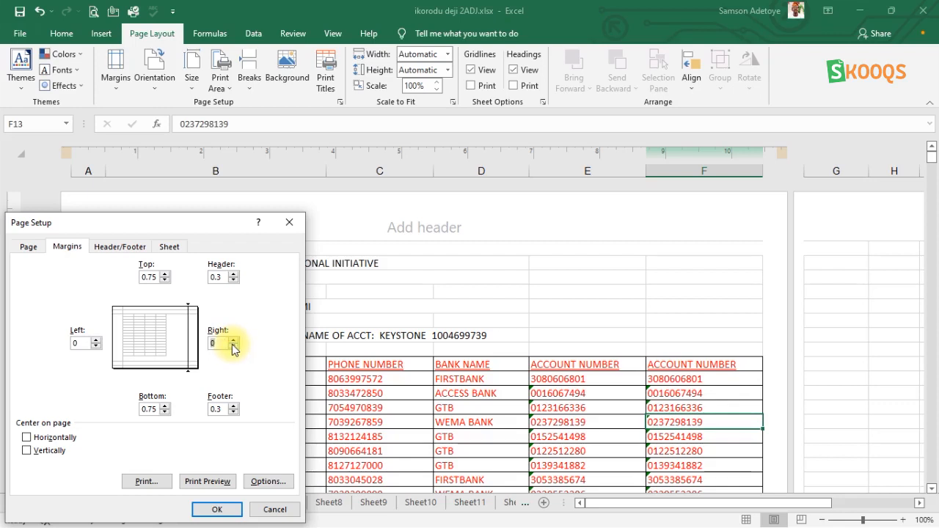
{"action": "left_click", "coordinate": [222, 512]}
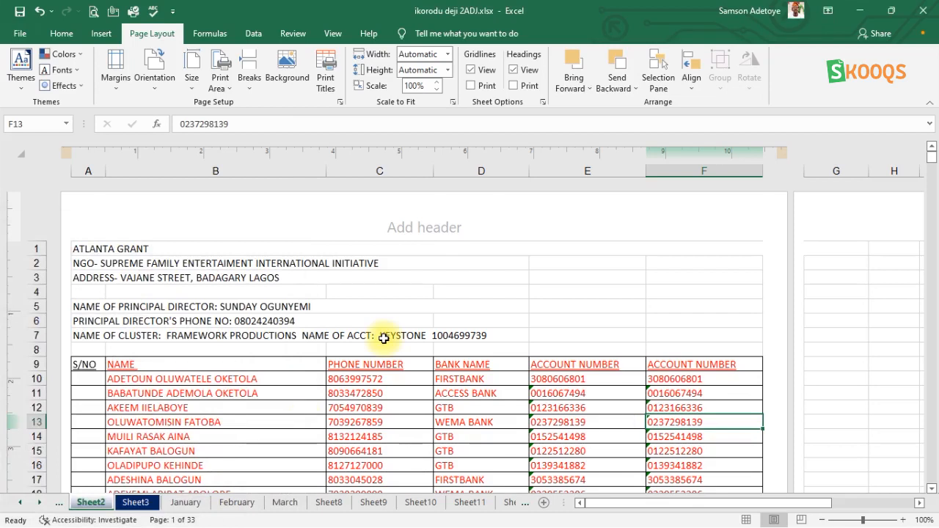
Insert the Number of Pages and Page Number fields into the center header section.
{"action": "scroll", "coordinate": [383, 338], "scroll_direction": "down", "scroll_amount": 10}
{"action": "scroll", "coordinate": [384, 339], "scroll_direction": "up", "scroll_amount": 10}
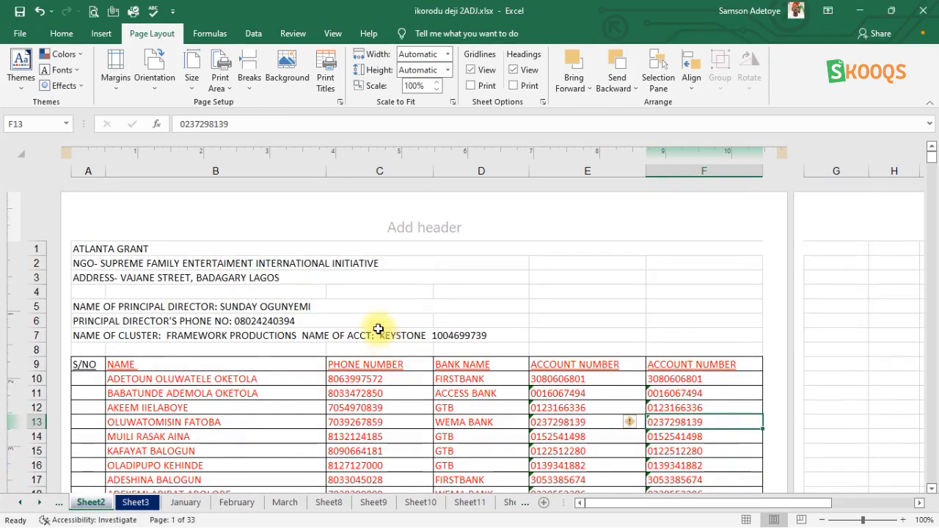
{"action": "left_click", "coordinate": [392, 226]}
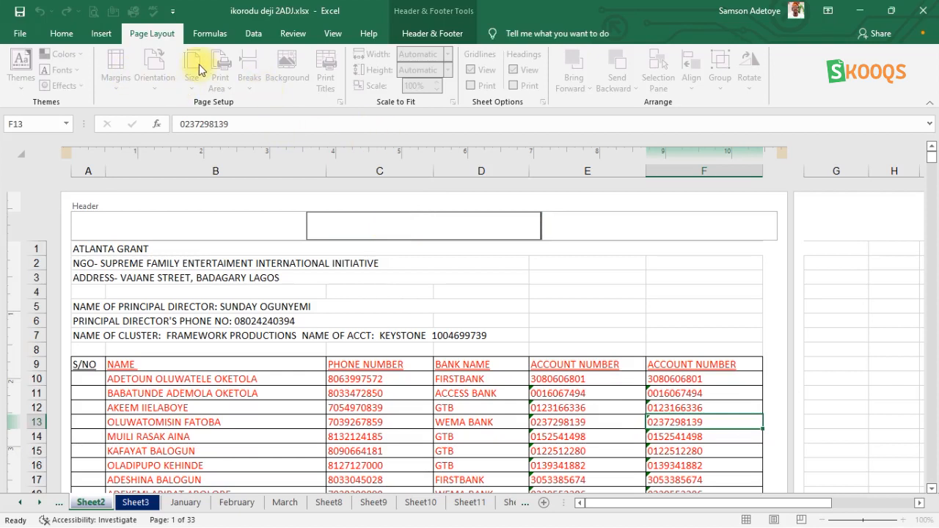
{"action": "left_click", "coordinate": [426, 33]}
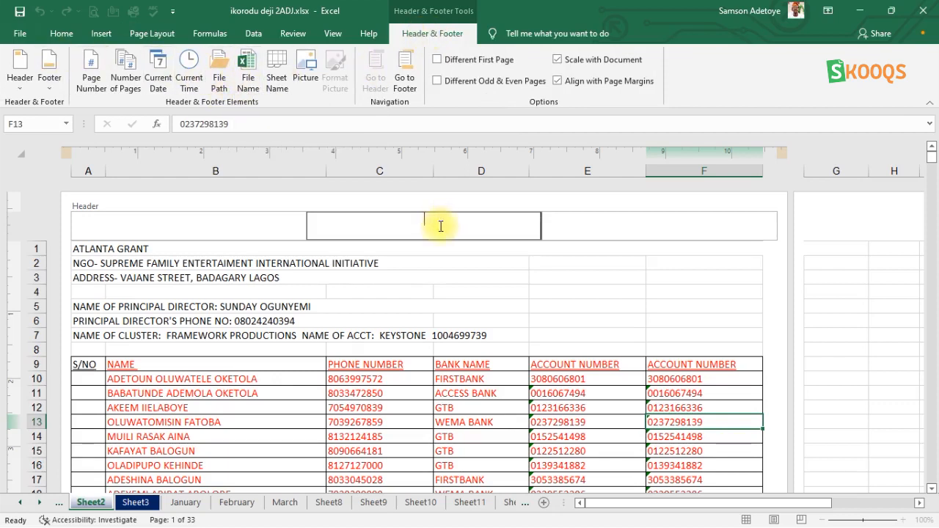
{"action": "left_click", "coordinate": [123, 82]}
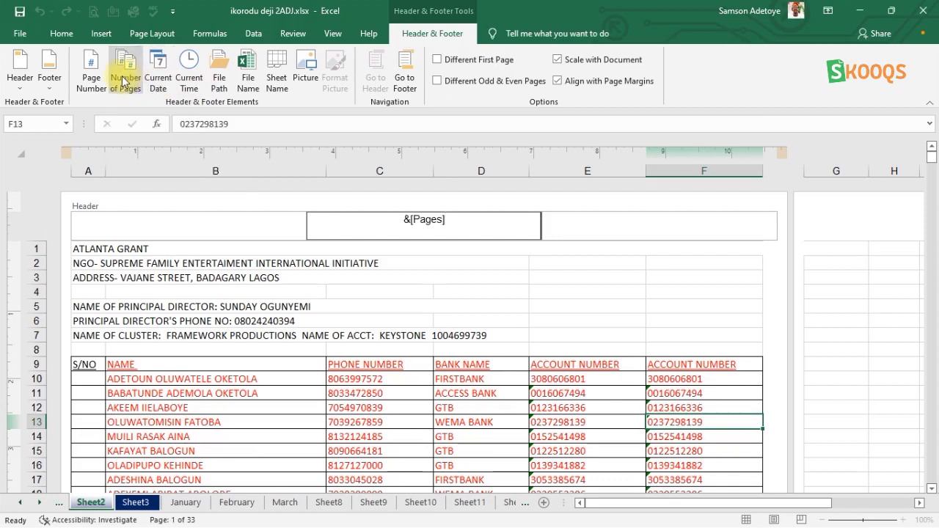
{"action": "left_click", "coordinate": [92, 79]}
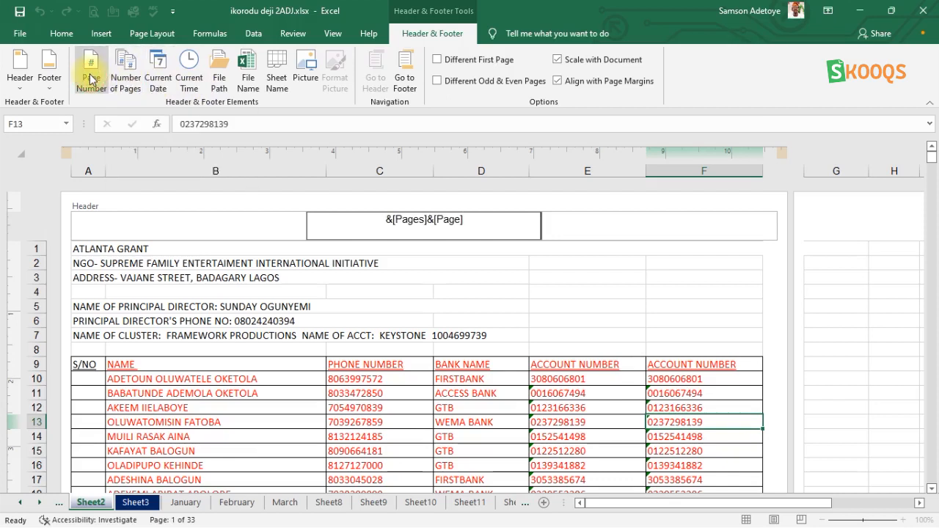
Clear the center header and insert only the Page Number field, then leave header editing.
{"action": "key", "text": "BackSpace"}
{"action": "key", "text": "BackSpace"}
{"action": "key", "text": "BackSpace"}
{"action": "key", "text": "BackSpace"}
{"action": "key", "text": "BackSpace"}
{"action": "key", "text": "BackSpace"}
{"action": "key", "text": "BackSpace"}
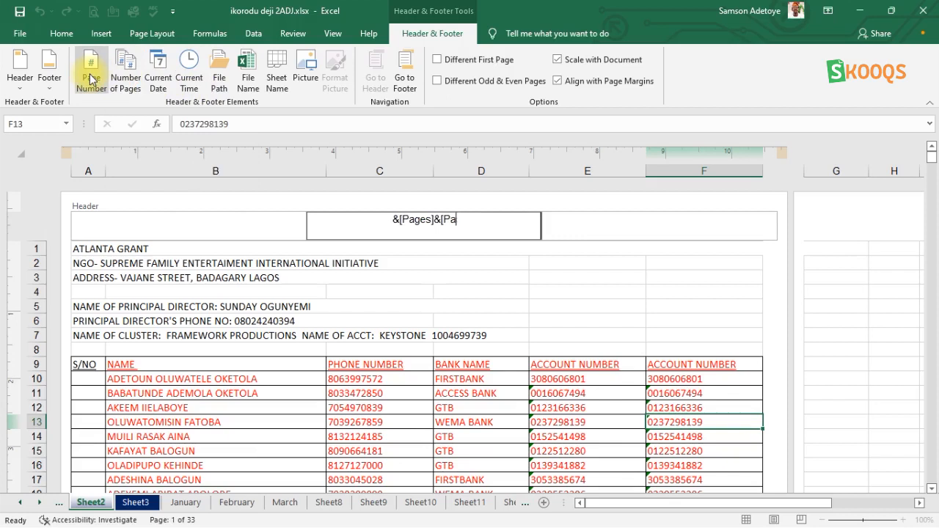
{"action": "key", "text": "BackSpace"}
{"action": "key", "text": "BackSpace"}
{"action": "key", "text": "BackSpace"}
{"action": "key", "text": "BackSpace"}
{"action": "key", "text": "BackSpace"}
{"action": "key", "text": "BackSpace"}
{"action": "key", "text": "BackSpace"}
{"action": "key", "text": "BackSpace"}
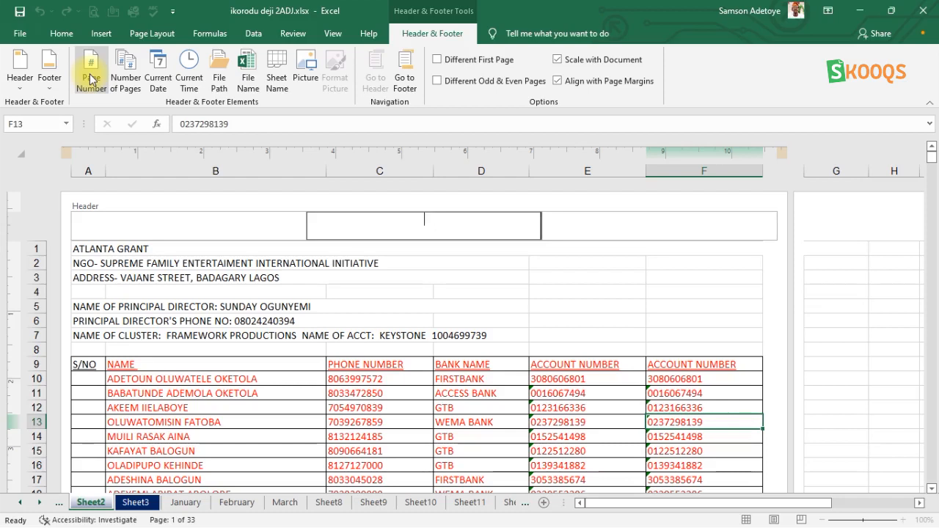
{"action": "left_click", "coordinate": [91, 80]}
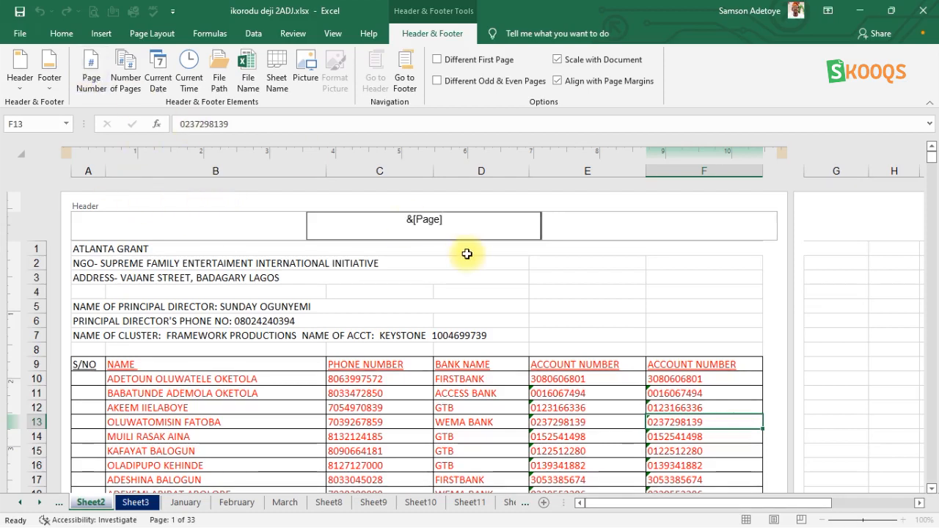
{"action": "left_click", "coordinate": [245, 208]}
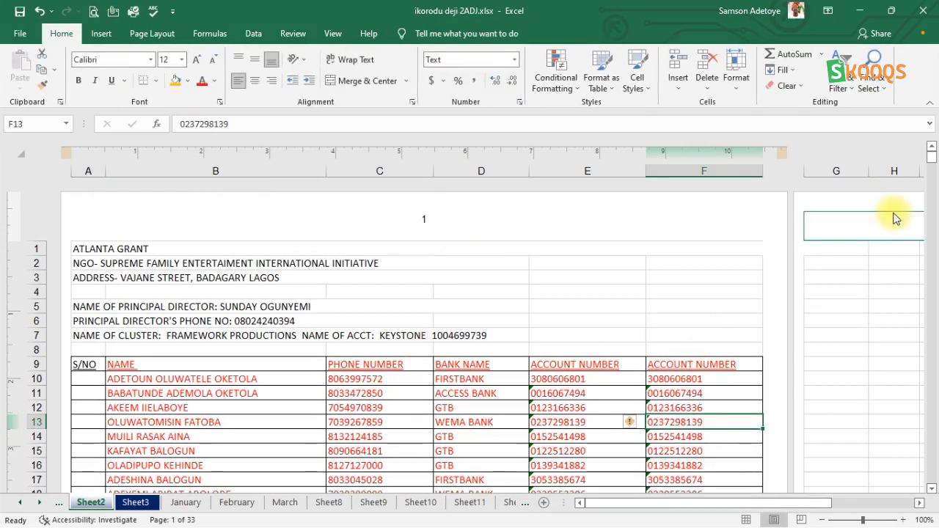
Scroll sideways across the printed pages to examine the header page numbers.
{"action": "left_click", "coordinate": [920, 503]}
{"action": "left_click", "coordinate": [920, 503]}
{"action": "left_click", "coordinate": [920, 503]}
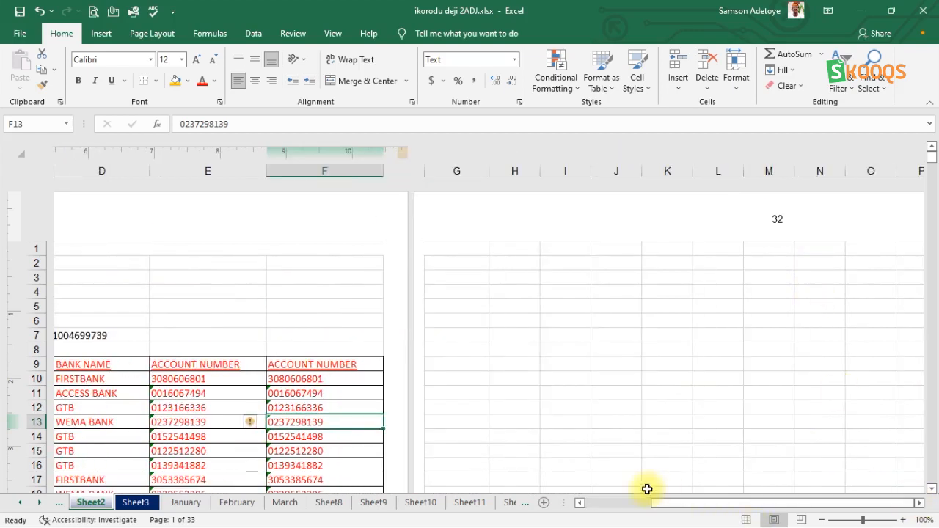
{"action": "left_click", "coordinate": [580, 505]}
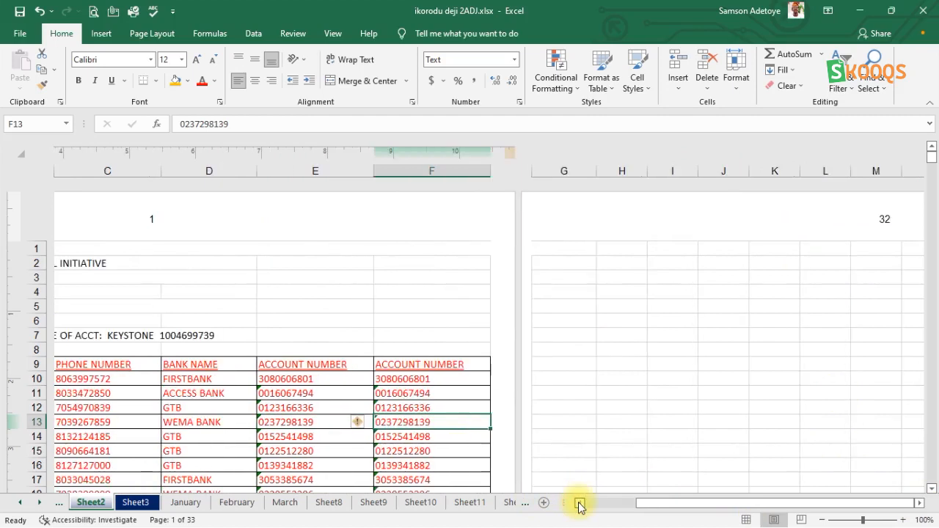
{"action": "left_click", "coordinate": [580, 505]}
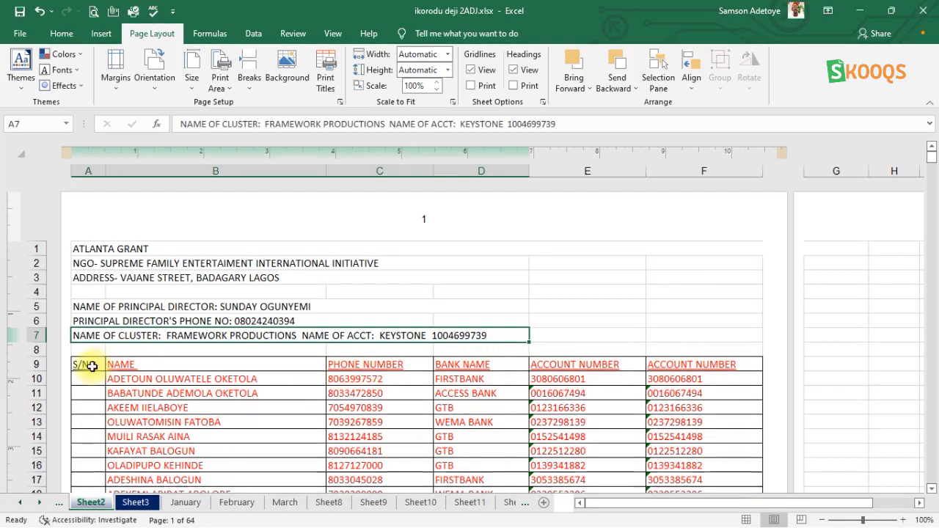
Set row 9, the table heading row, as the rows to repeat at top of every printed page.
{"action": "left_click", "coordinate": [183, 362]}
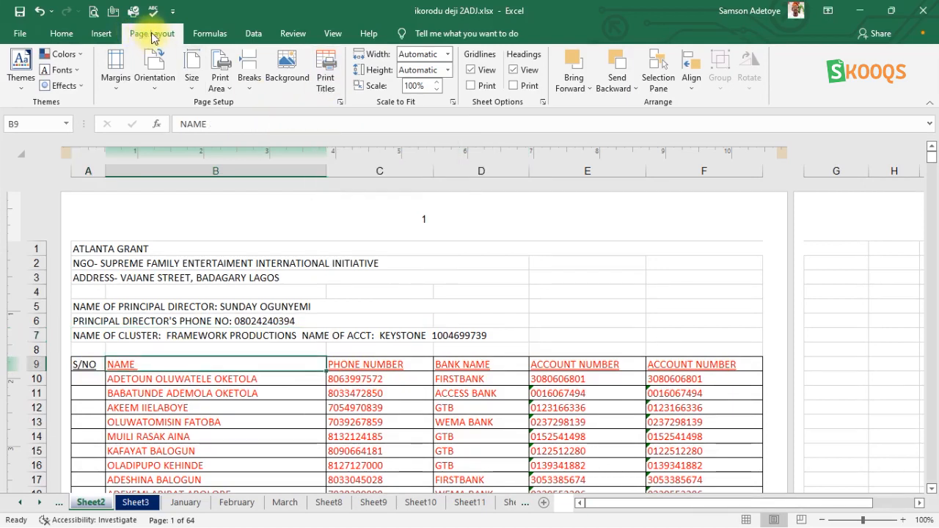
{"action": "left_click", "coordinate": [326, 80]}
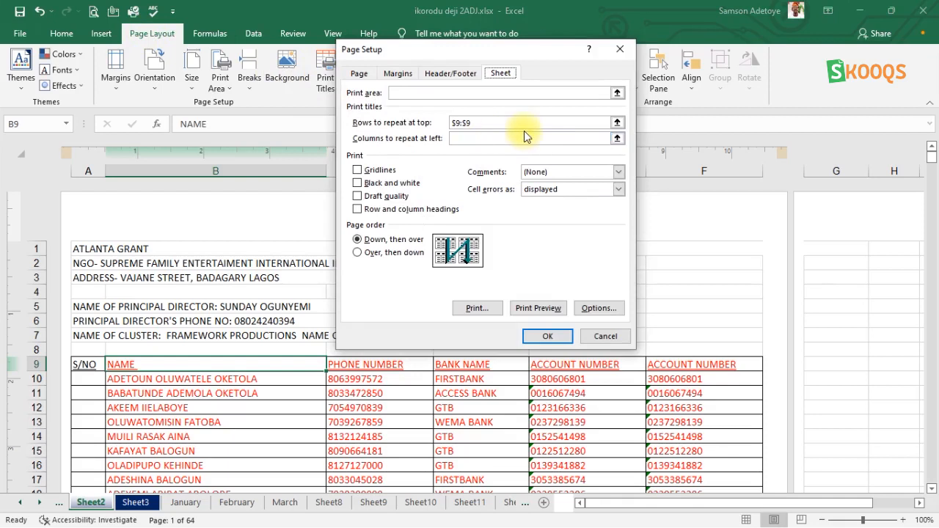
{"action": "left_click_drag", "start_coordinate": [473, 123], "coordinate": [440, 132]}
{"action": "key", "text": "BackSpace"}
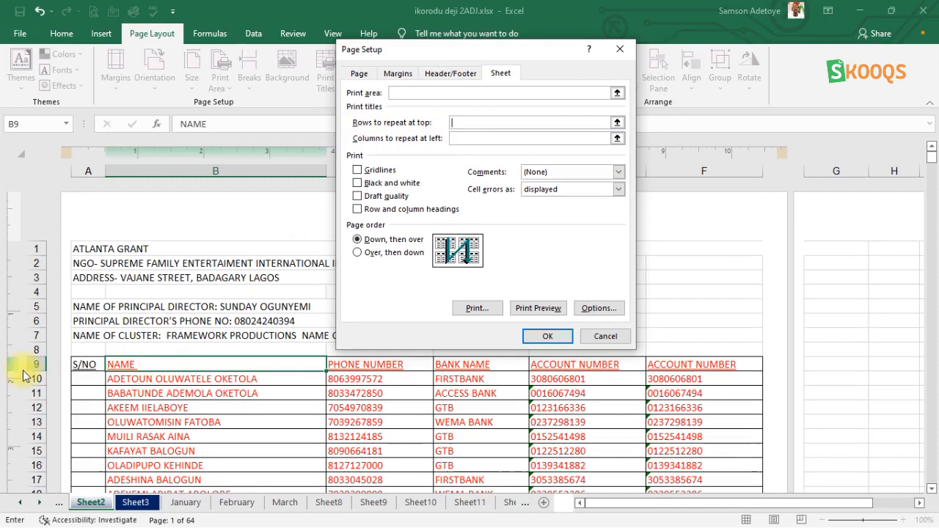
{"action": "left_click", "coordinate": [476, 124]}
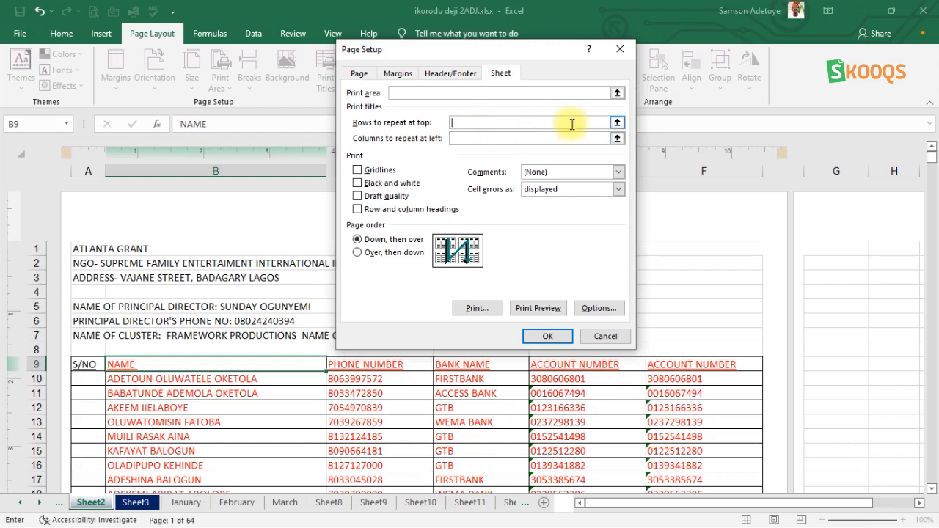
{"action": "left_click", "coordinate": [617, 122]}
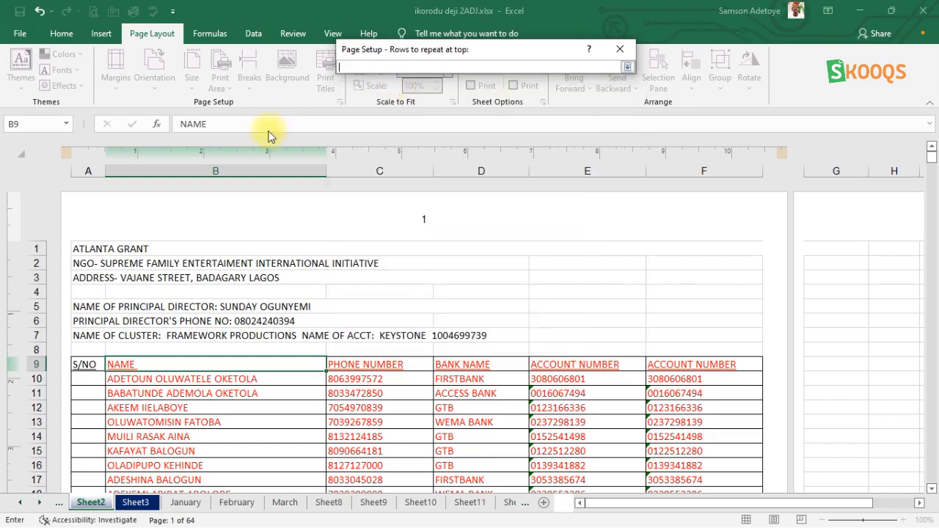
{"action": "left_click", "coordinate": [28, 365]}
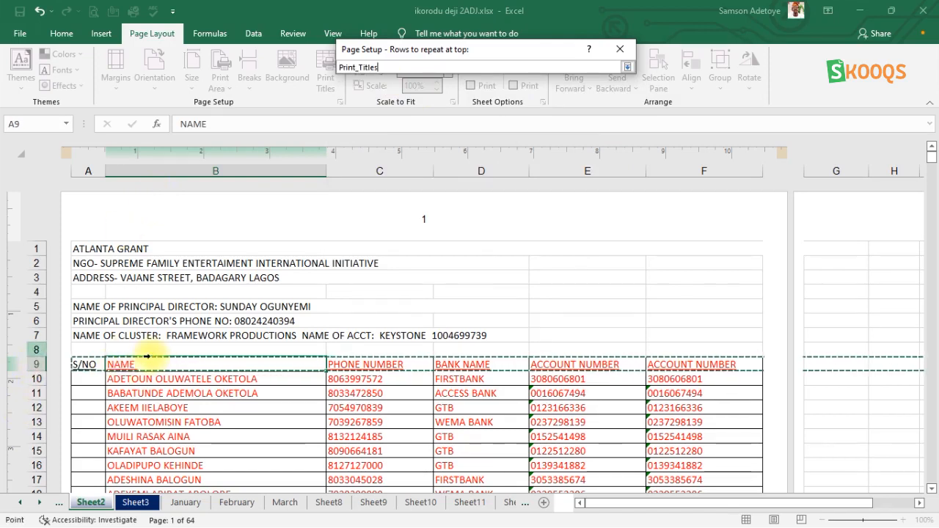
{"action": "left_click", "coordinate": [628, 67]}
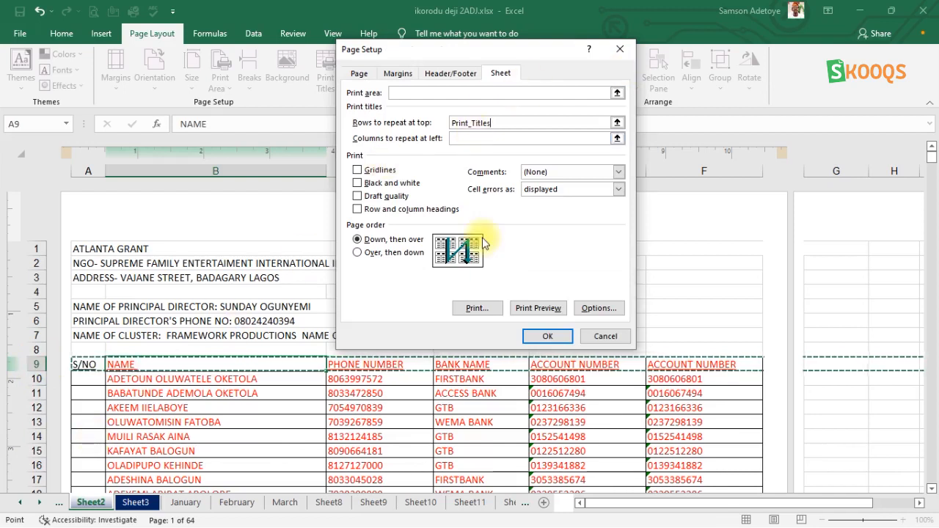
{"action": "left_click", "coordinate": [548, 336]}
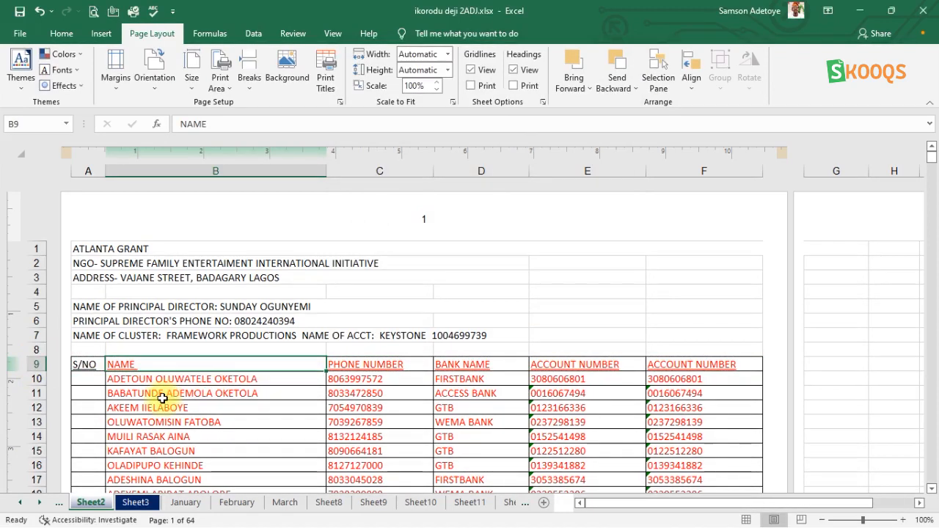
Scroll through the printed pages to examine the repeated heading row at each page top.
{"action": "scroll", "coordinate": [163, 399], "scroll_direction": "down", "scroll_amount": 7}
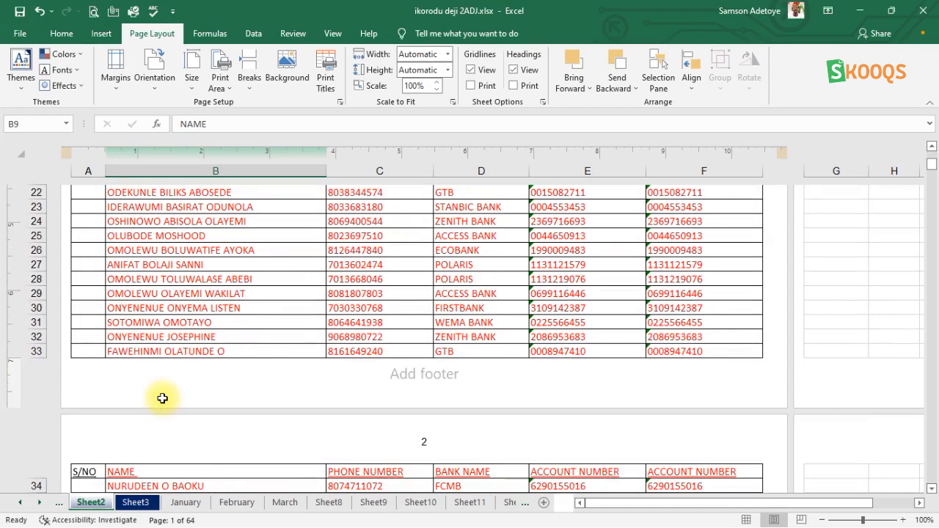
{"action": "scroll", "coordinate": [161, 399], "scroll_direction": "down", "scroll_amount": 2}
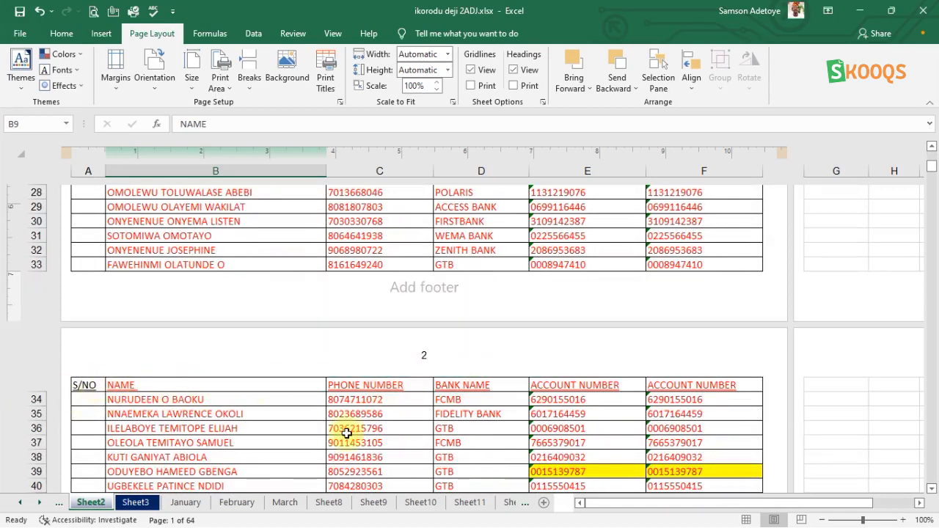
{"action": "scroll", "coordinate": [345, 432], "scroll_direction": "down", "scroll_amount": 12}
{"action": "scroll", "coordinate": [342, 411], "scroll_direction": "up", "scroll_amount": 4}
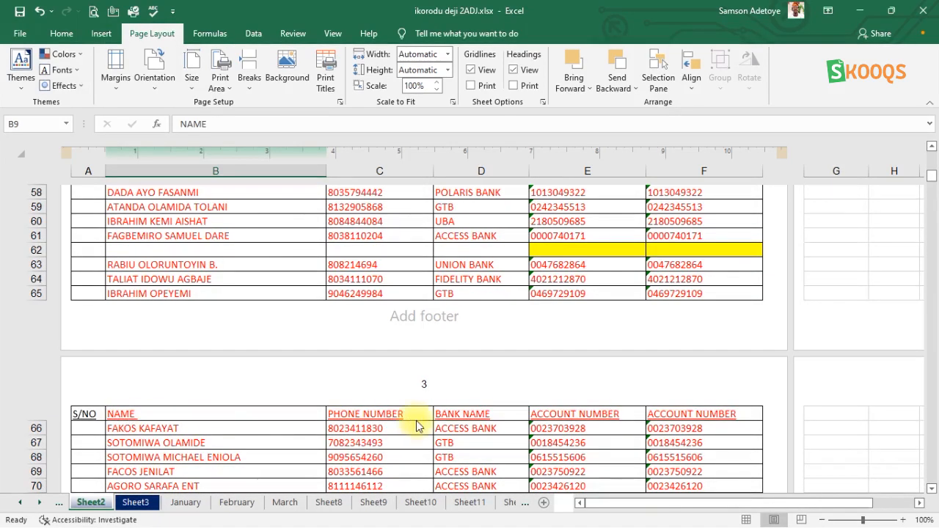
{"action": "scroll", "coordinate": [352, 352], "scroll_direction": "down", "scroll_amount": 12}
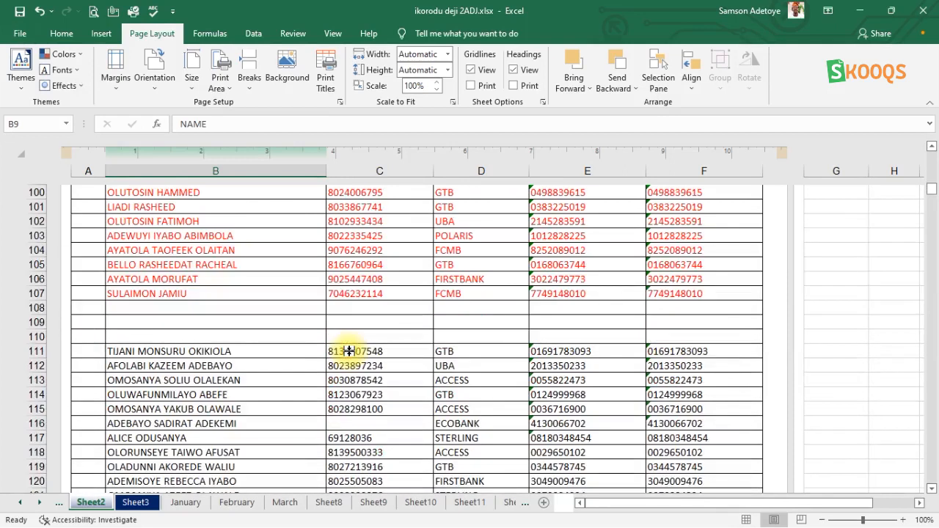
{"action": "scroll", "coordinate": [349, 351], "scroll_direction": "up", "scroll_amount": 3}
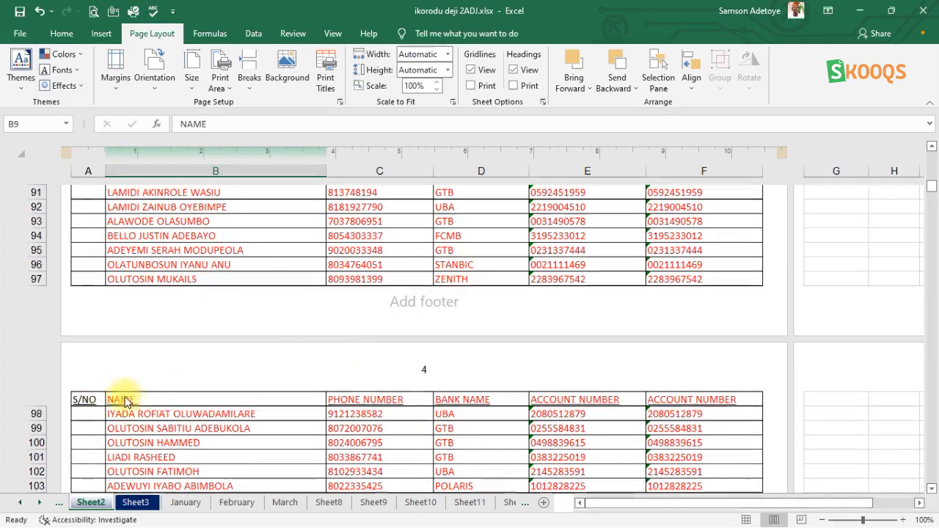
{"action": "scroll", "coordinate": [398, 335], "scroll_direction": "up", "scroll_amount": 20}
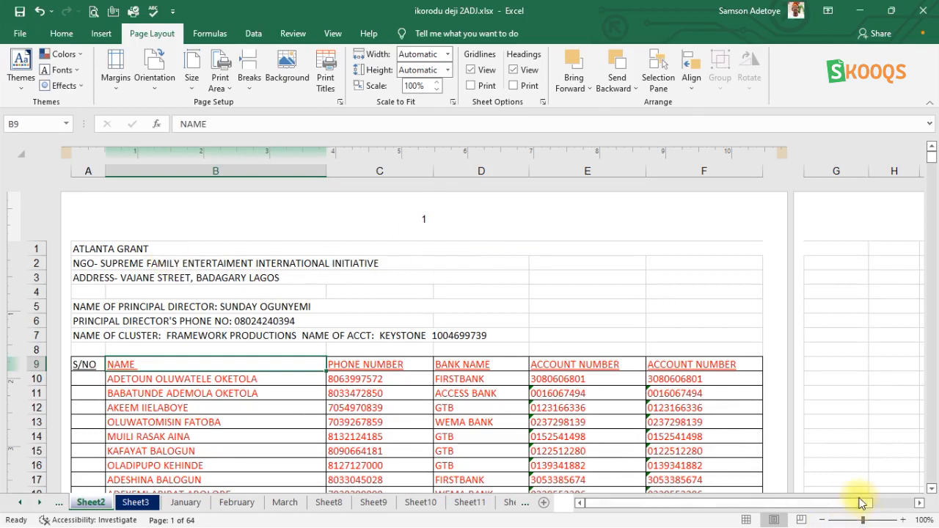
{"action": "mouse_move", "coordinate": [865, 521]}
{"action": "left_mouse_down"}
{"action": "mouse_move", "coordinate": [848, 521]}
{"action": "mouse_move", "coordinate": [857, 521]}
{"action": "left_mouse_up"}
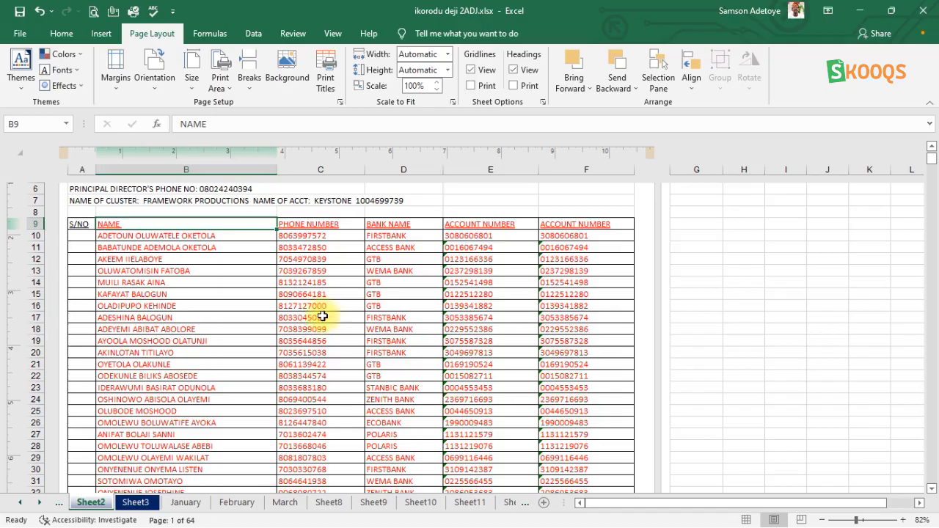
Open the print preview, review the print-scope options, and return to the worksheet.
{"action": "left_click", "coordinate": [19, 35]}
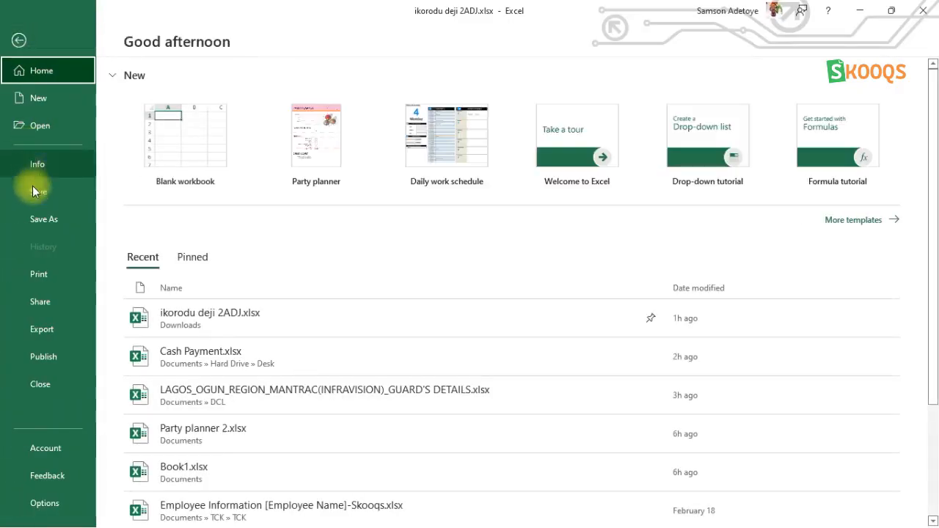
{"action": "left_click", "coordinate": [35, 275]}
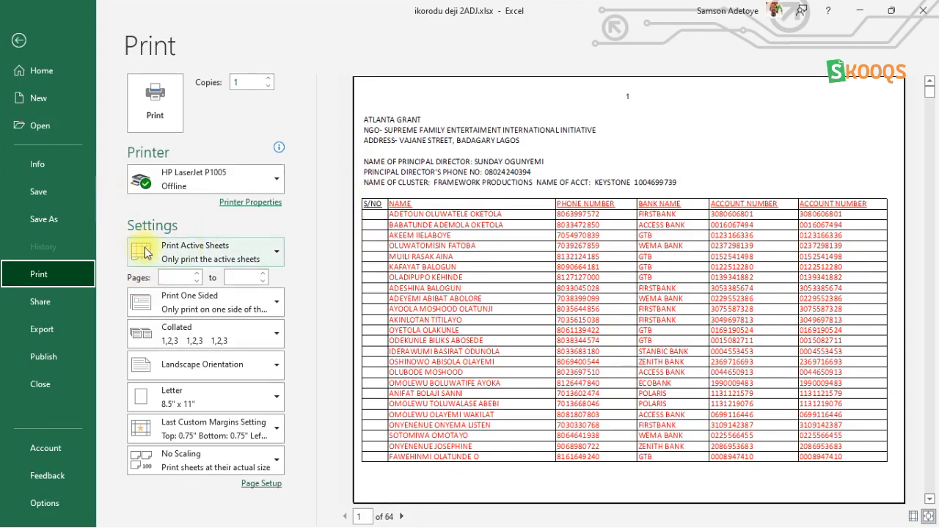
{"action": "left_click", "coordinate": [243, 253]}
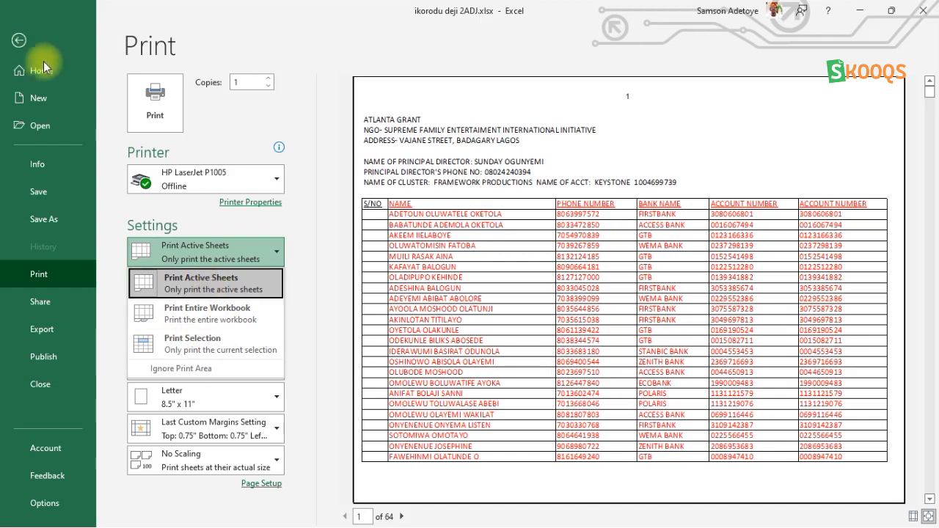
{"action": "left_click", "coordinate": [76, 75]}
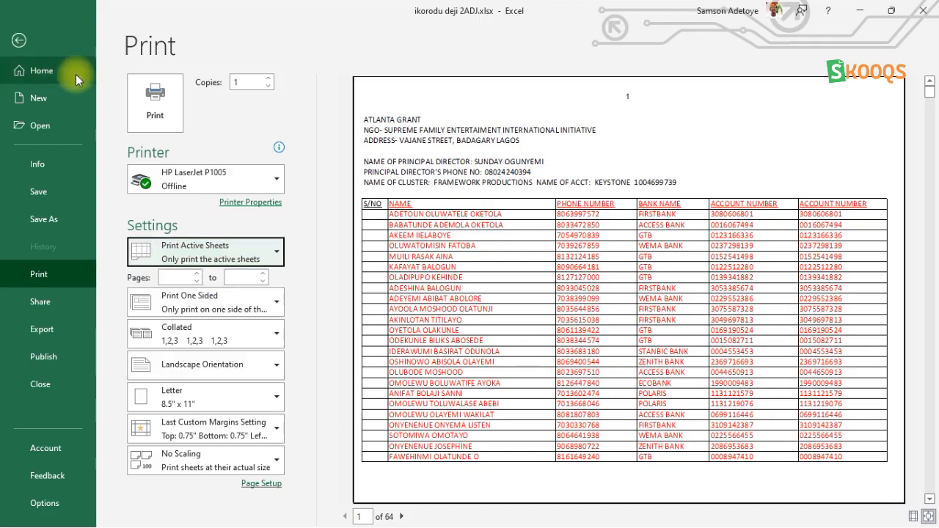
{"action": "key", "text": "Escape"}
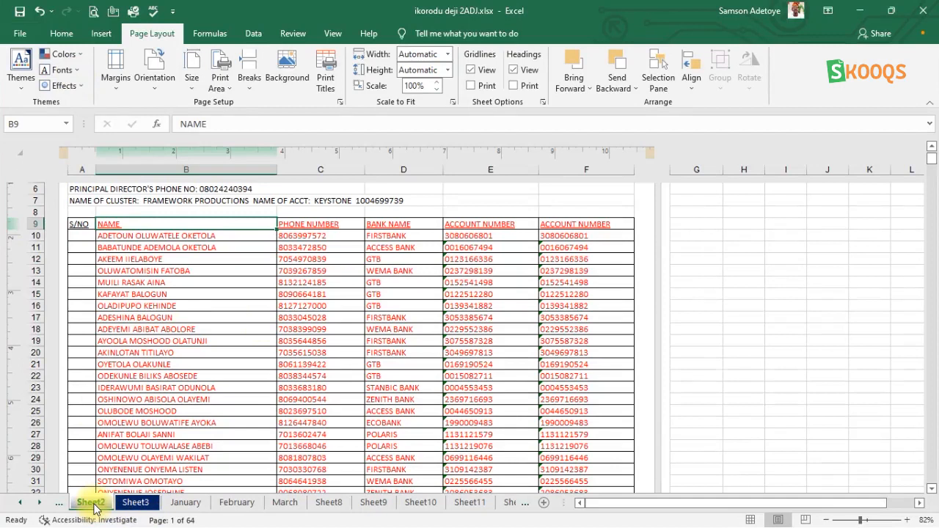
Switch to Sheet3 and page through its print preview.
{"action": "left_click", "coordinate": [138, 505]}
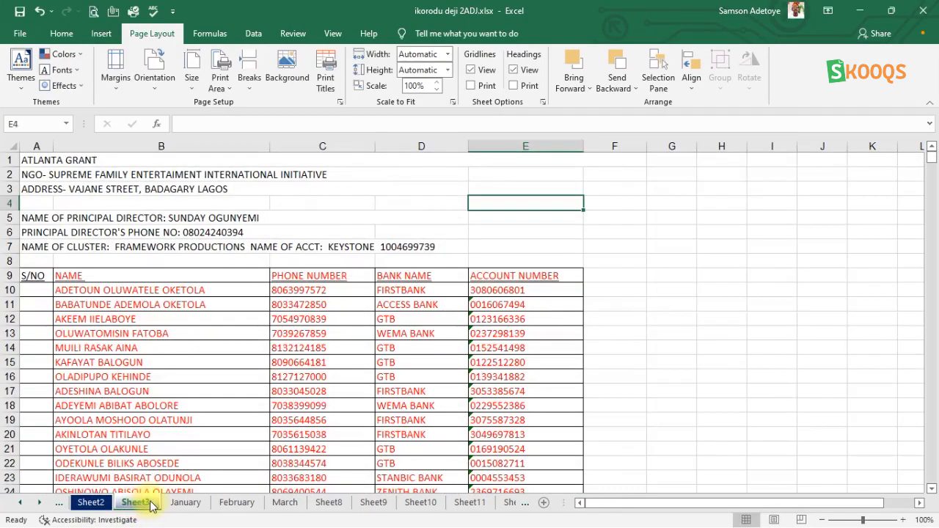
{"action": "left_click", "coordinate": [20, 505]}
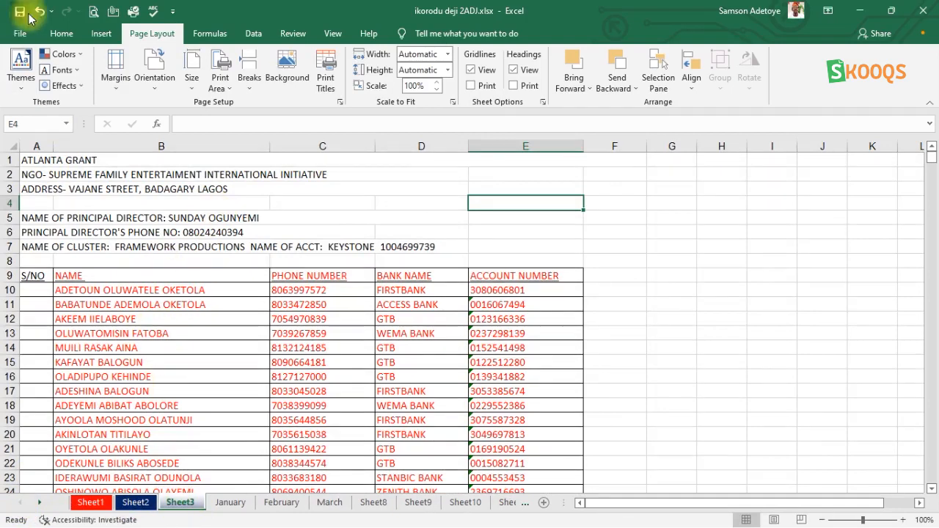
{"action": "left_click", "coordinate": [93, 13]}
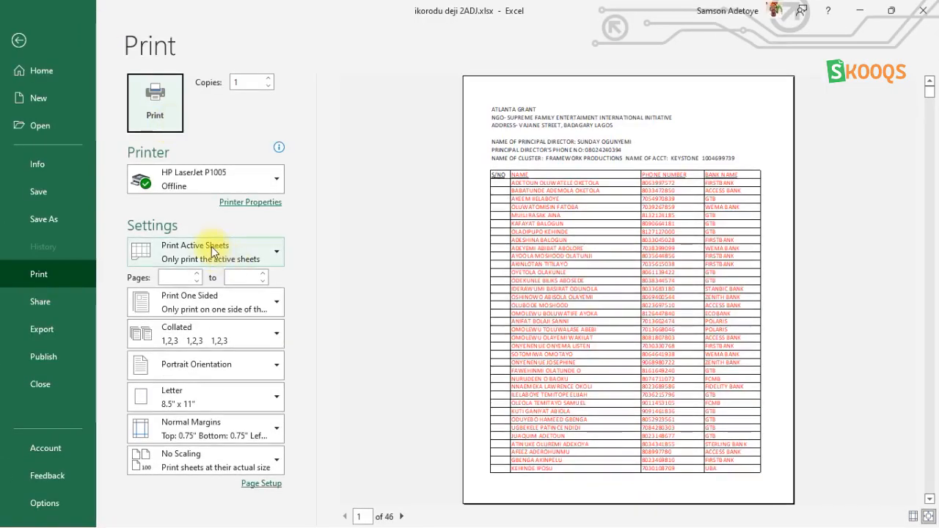
{"action": "left_click", "coordinate": [245, 251]}
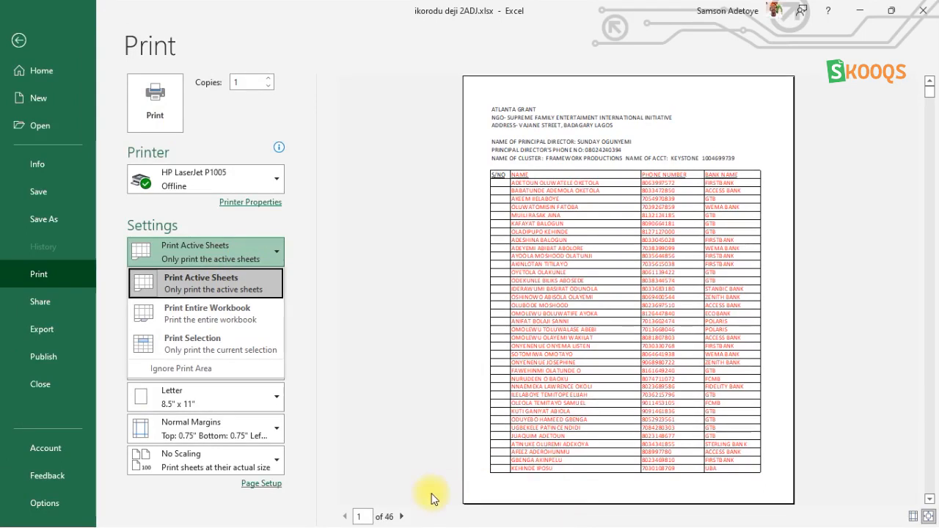
{"action": "left_click", "coordinate": [402, 516]}
{"action": "left_click", "coordinate": [402, 517]}
{"action": "left_click", "coordinate": [402, 516]}
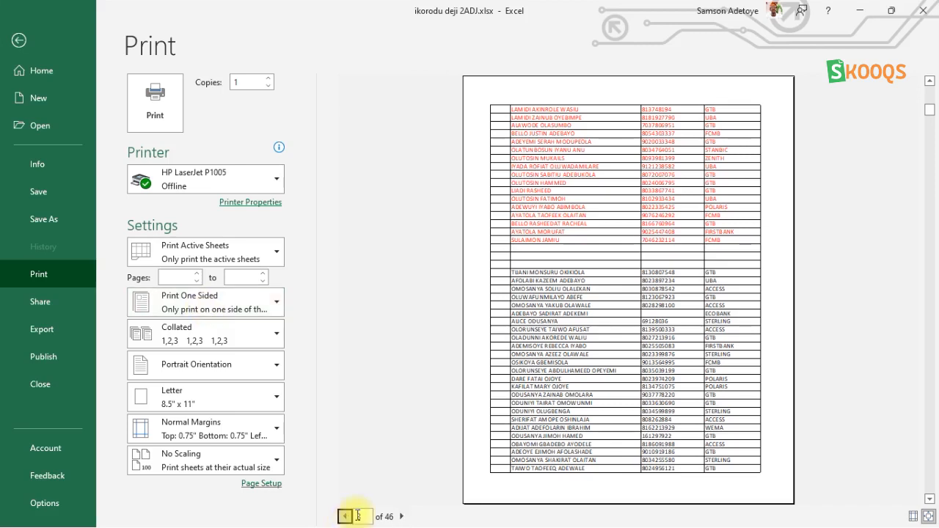
{"action": "left_click", "coordinate": [403, 517]}
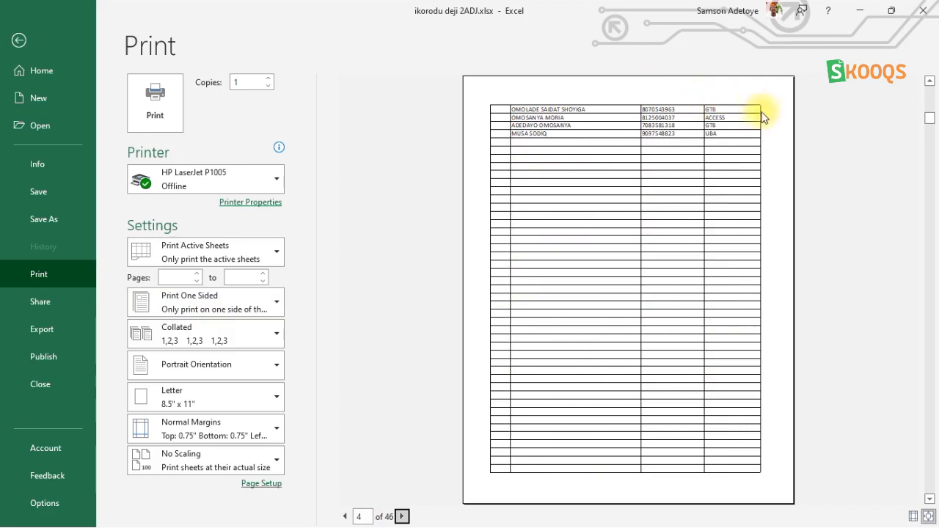
{"action": "left_click", "coordinate": [345, 517]}
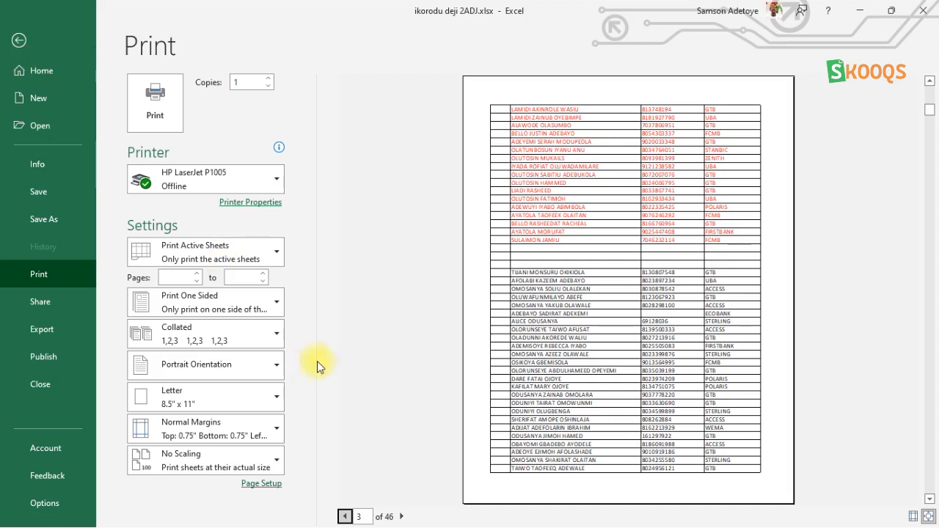
Change the print scope to Print Selection and return to the worksheet.
{"action": "left_click", "coordinate": [216, 254]}
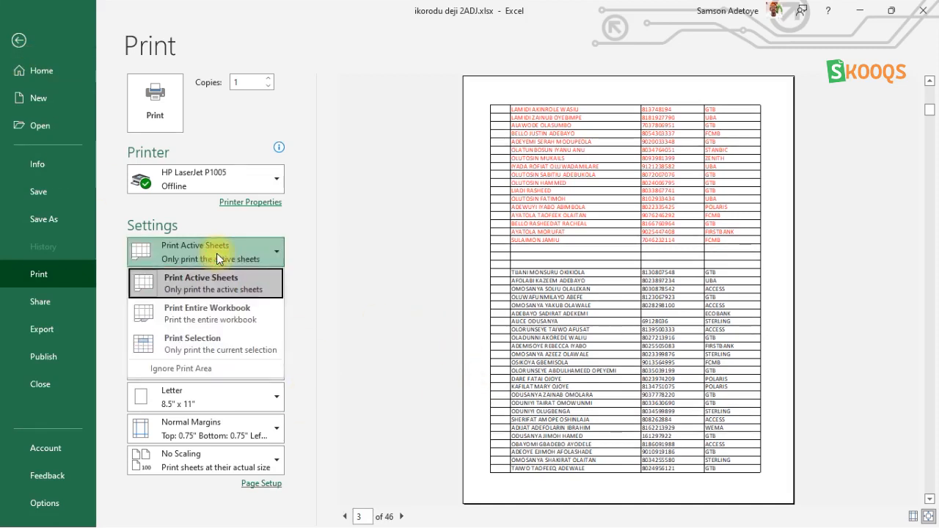
{"action": "left_click", "coordinate": [198, 343]}
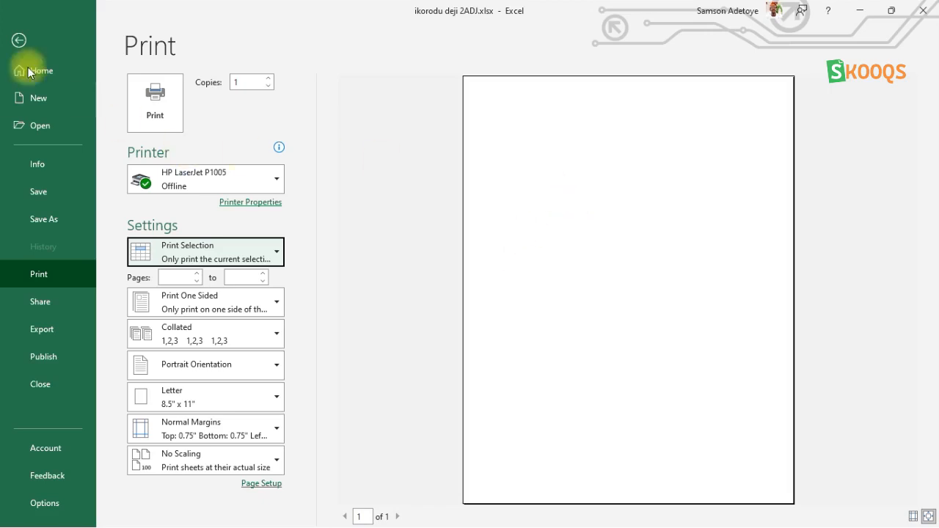
{"action": "left_click", "coordinate": [19, 40]}
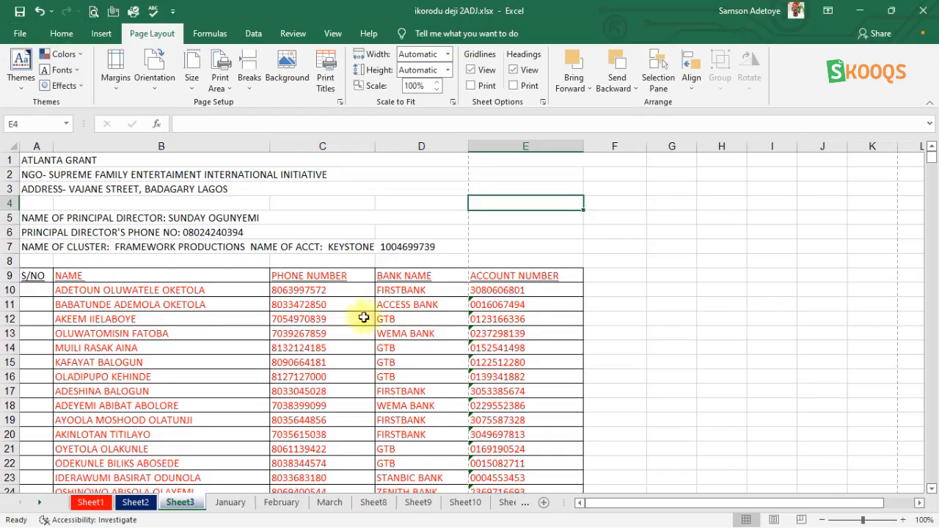
Select the table block from row 49 up to row 1, starting at column A.
{"action": "scroll", "coordinate": [323, 318], "scroll_direction": "down", "scroll_amount": 10}
{"action": "scroll", "coordinate": [293, 318], "scroll_direction": "up", "scroll_amount": 3}
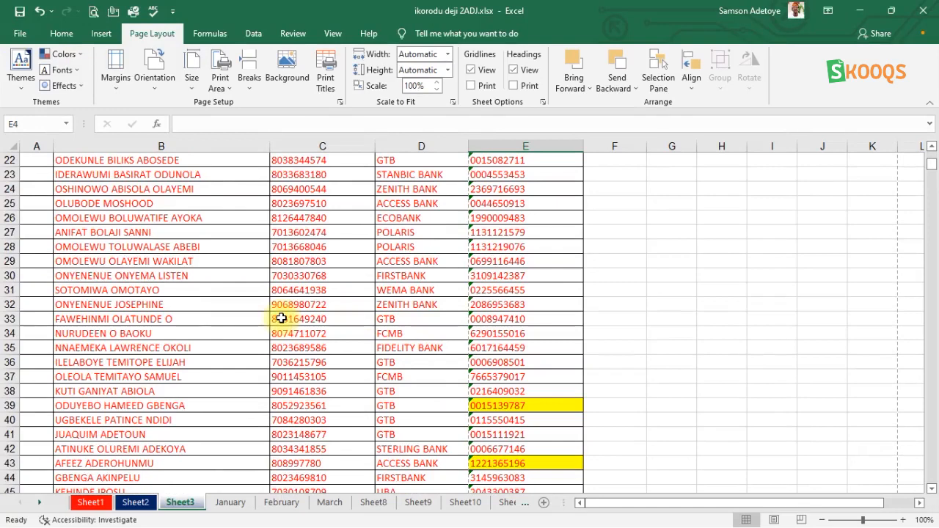
{"action": "scroll", "coordinate": [228, 273], "scroll_direction": "up", "scroll_amount": 7}
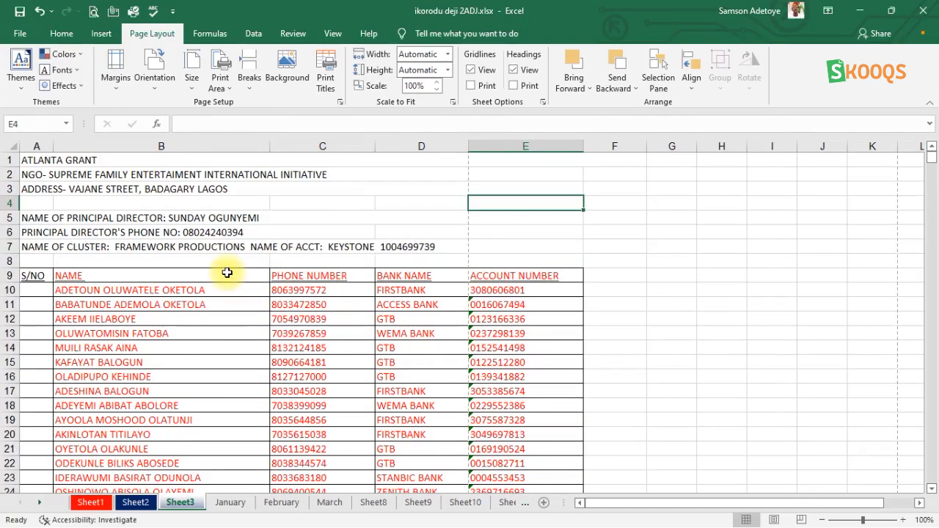
{"action": "scroll", "coordinate": [228, 273], "scroll_direction": "down", "scroll_amount": 10}
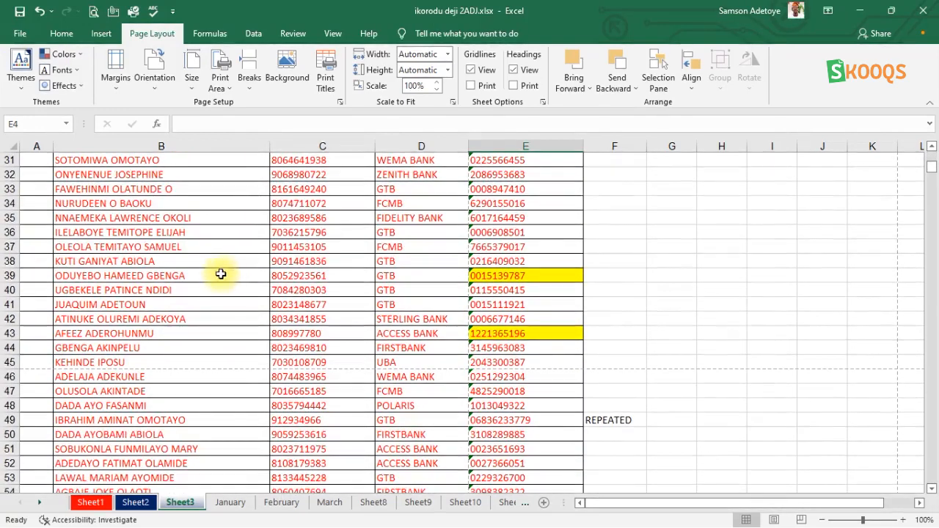
{"action": "left_click", "coordinate": [577, 422]}
{"action": "key", "text": "shift+Home"}
{"action": "key", "text": "shift+Up"}
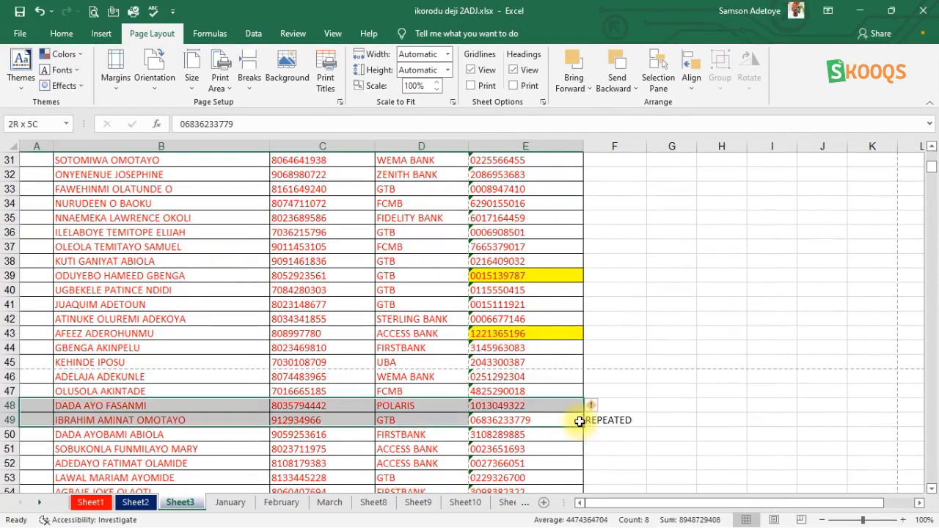
{"action": "key", "text": "shift+Up"}
{"action": "key", "text": "shift+Up"}
{"action": "key", "text": "shift+Up"}
{"action": "key", "text": "shift+Up"}
{"action": "key", "text": "shift+Up"}
{"action": "key", "text": "shift+Up"}
{"action": "key", "text": "shift+Up"}
{"action": "key", "text": "shift+Up"}
{"action": "key", "text": "shift+Up"}
{"action": "key", "text": "shift+Up"}
{"action": "key", "text": "shift+Up"}
{"action": "key", "text": "shift+Up"}
{"action": "key", "text": "shift+Up"}
{"action": "key", "text": "shift+Up"}
{"action": "key", "text": "shift+Up"}
{"action": "key", "text": "shift+Up"}
{"action": "key", "text": "shift+Up"}
{"action": "key", "text": "shift+Up"}
{"action": "key", "text": "shift+Up"}
{"action": "key", "text": "shift+Up"}
{"action": "key", "text": "shift+Up"}
{"action": "key", "text": "shift+Up"}
{"action": "key", "text": "shift+Up"}
{"action": "key", "text": "shift+Up"}
{"action": "key", "text": "shift+Up"}
{"action": "key", "text": "shift+Up"}
{"action": "key", "text": "shift+Up"}
{"action": "key", "text": "shift+Up"}
{"action": "key", "text": "shift+Up"}
{"action": "key", "text": "shift+Up"}
{"action": "key", "text": "shift+Up"}
{"action": "key", "text": "shift+Up"}
{"action": "key", "text": "shift+Up"}
{"action": "key", "text": "shift+Up"}
{"action": "key", "text": "shift+Up"}
{"action": "key", "text": "shift+Up"}
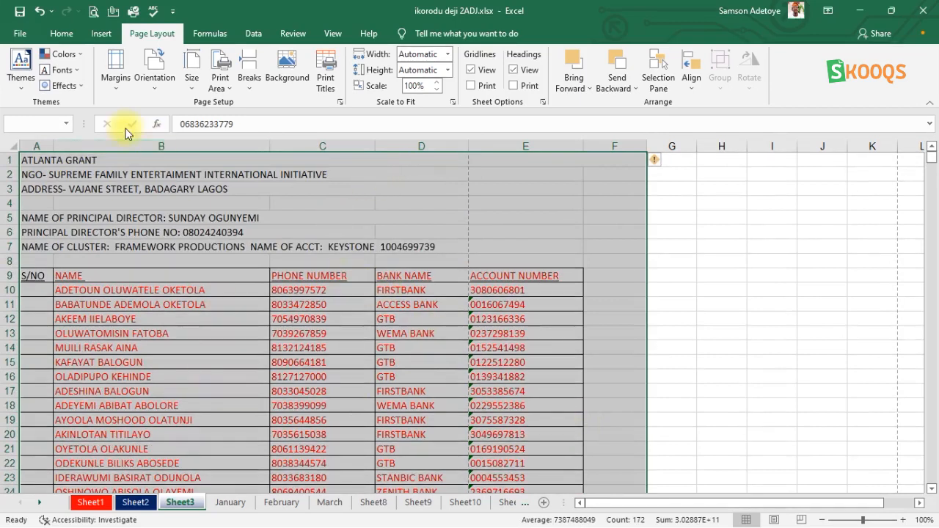
Open the print preview and switch the page orientation to Landscape.
{"action": "left_click", "coordinate": [93, 15]}
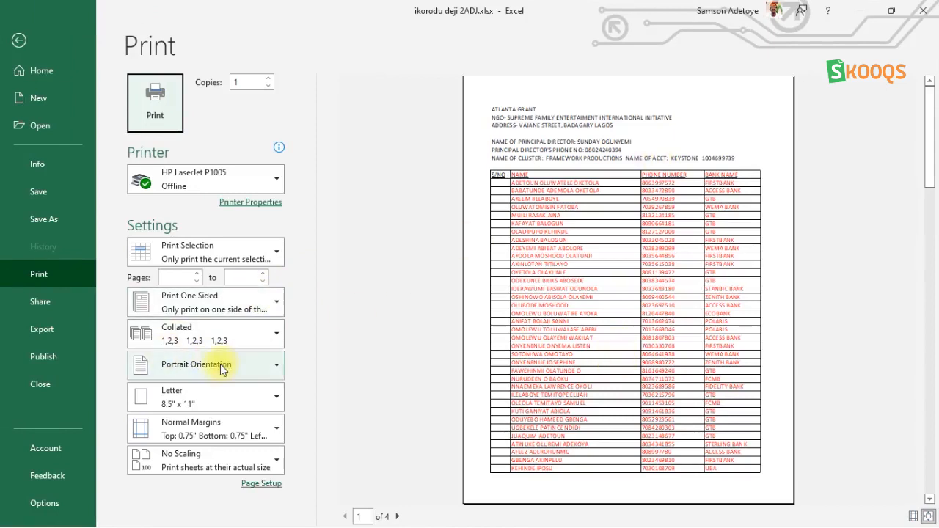
{"action": "left_click", "coordinate": [221, 364]}
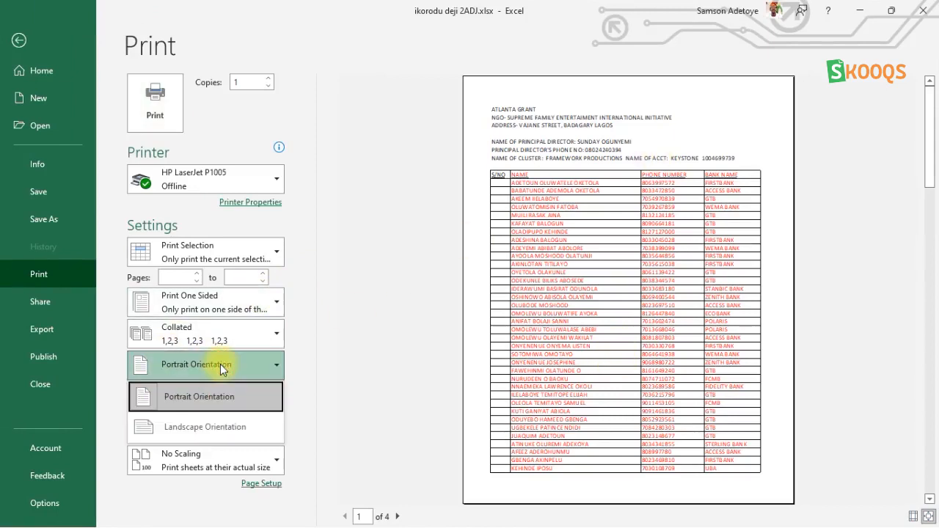
{"action": "left_click", "coordinate": [184, 426]}
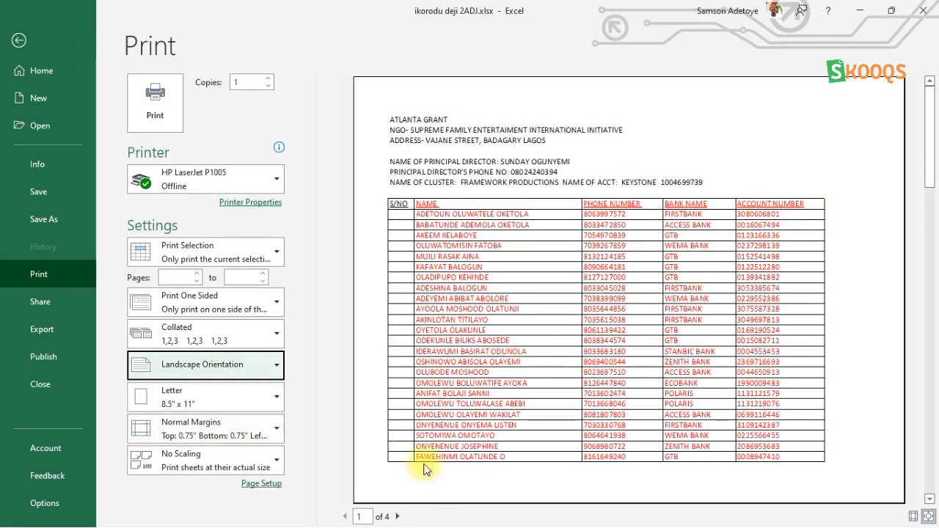
Page through the landscape preview and reselect Print Selection as the print scope.
{"action": "left_click", "coordinate": [397, 517]}
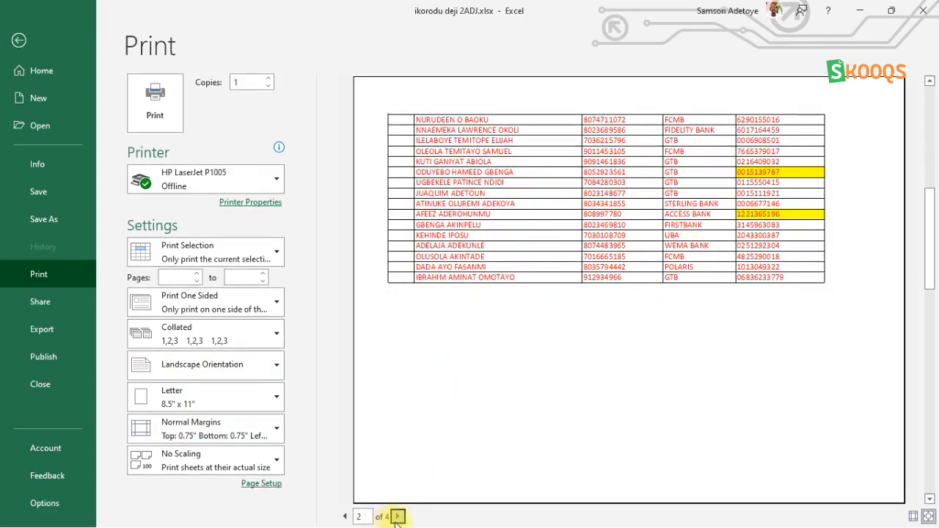
{"action": "left_click", "coordinate": [397, 517]}
{"action": "left_click", "coordinate": [345, 517]}
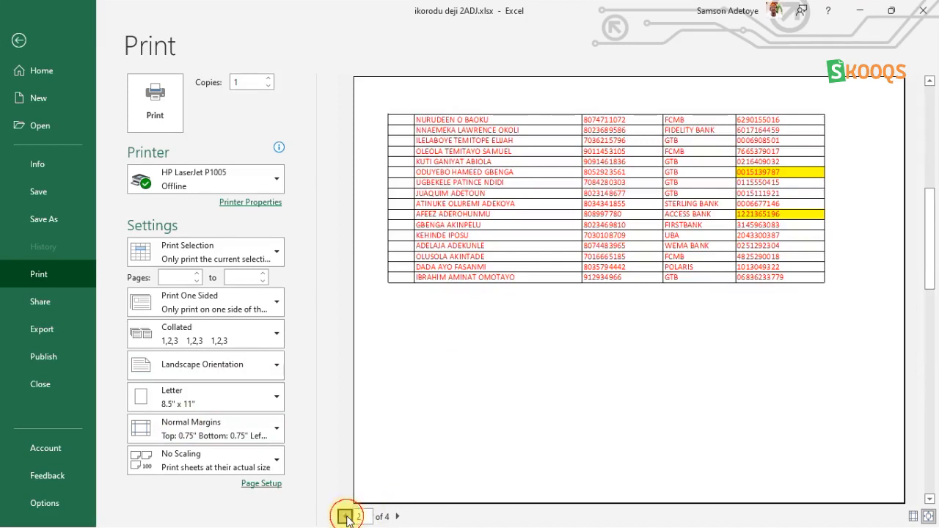
{"action": "left_click", "coordinate": [345, 516]}
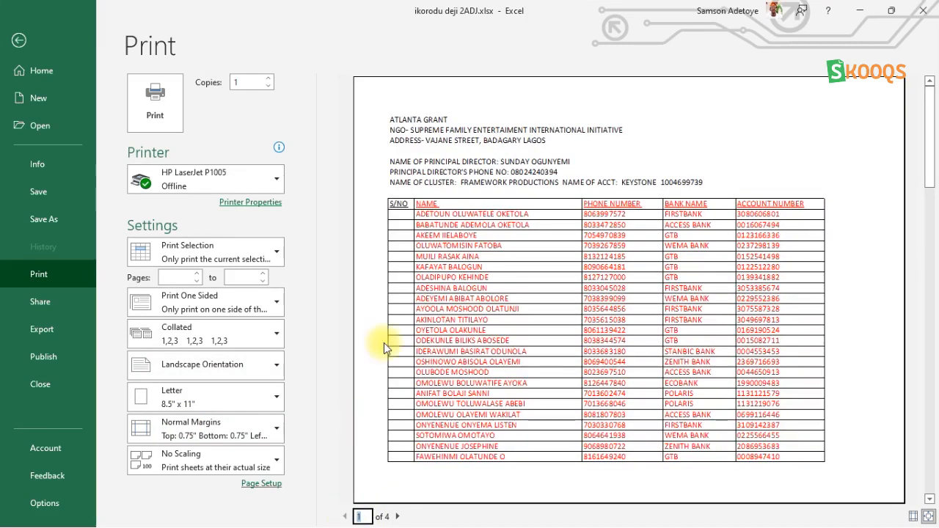
{"action": "left_click", "coordinate": [232, 253]}
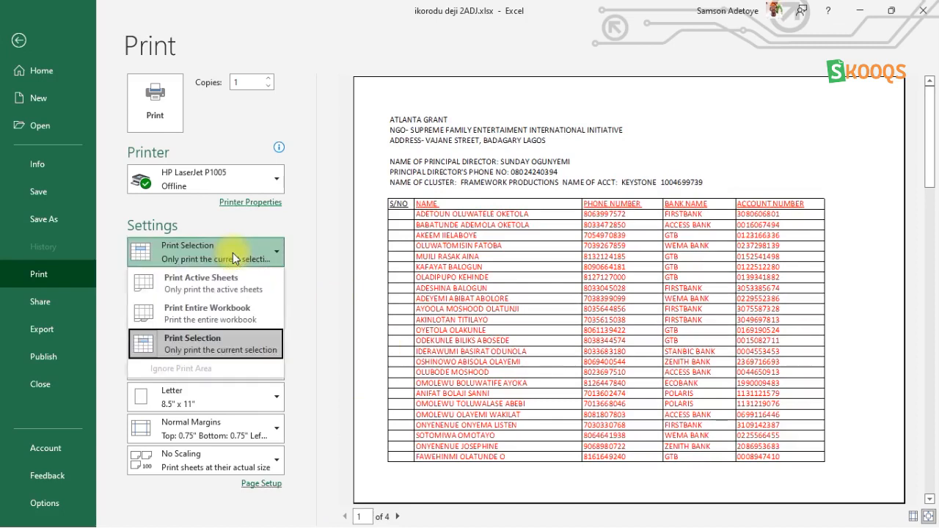
{"action": "left_click", "coordinate": [188, 345]}
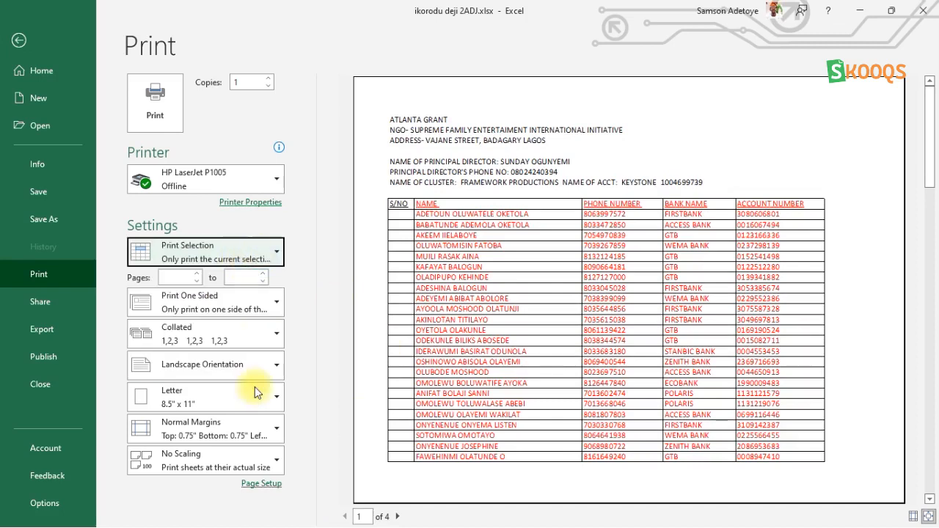
Apply Wide margins and page through the preview, returning to page 1.
{"action": "left_click", "coordinate": [218, 423]}
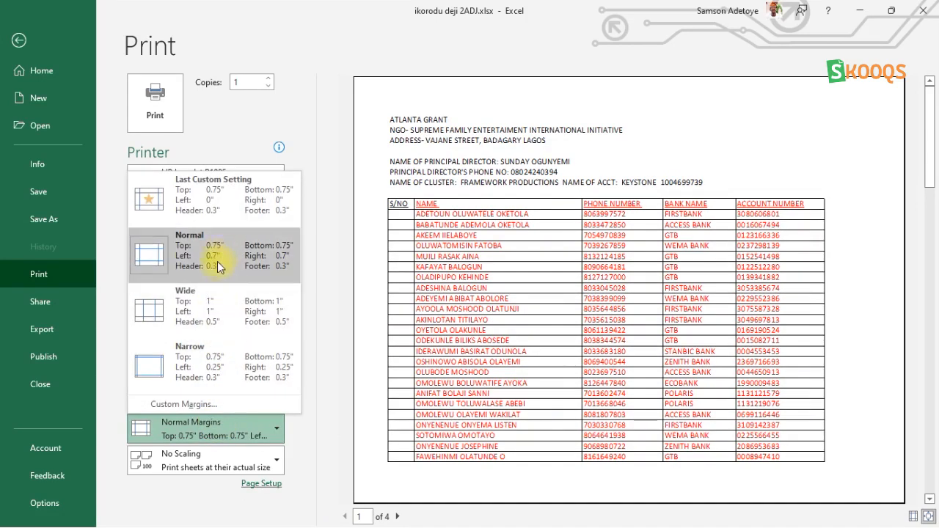
{"action": "left_click", "coordinate": [210, 321]}
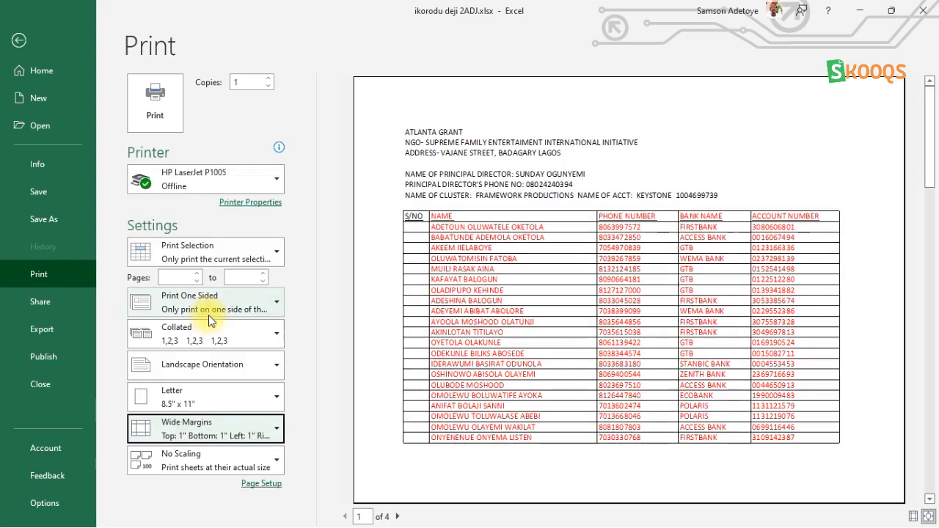
{"action": "left_click", "coordinate": [398, 517]}
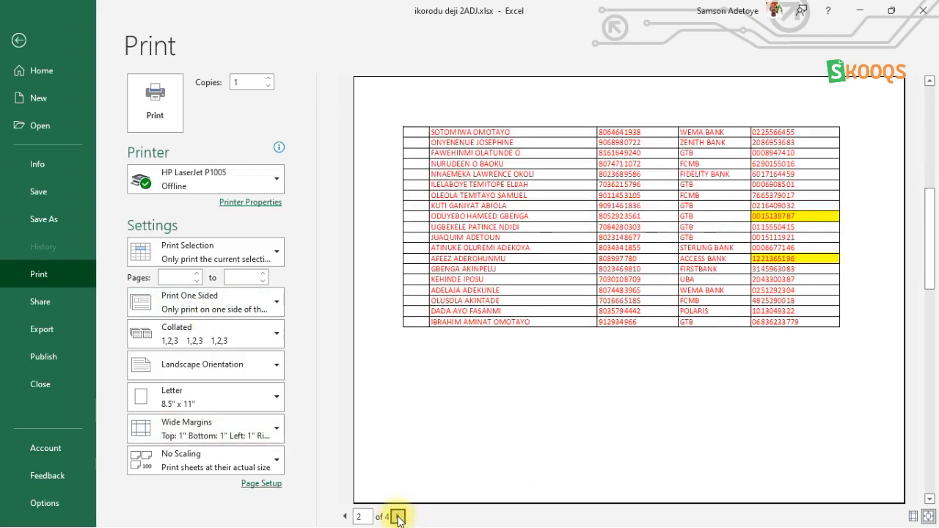
{"action": "left_click", "coordinate": [398, 516]}
{"action": "left_click", "coordinate": [359, 516]}
{"action": "type", "text": "1"}
{"action": "key", "text": "Return"}
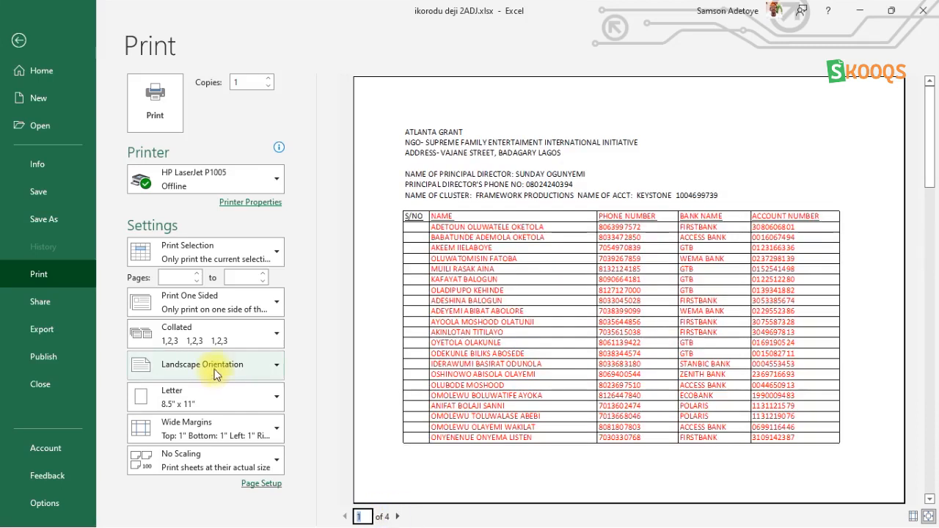
Apply Narrow margins, page through the preview, and drag the bottom page margin slightly upward.
{"action": "left_click", "coordinate": [194, 430]}
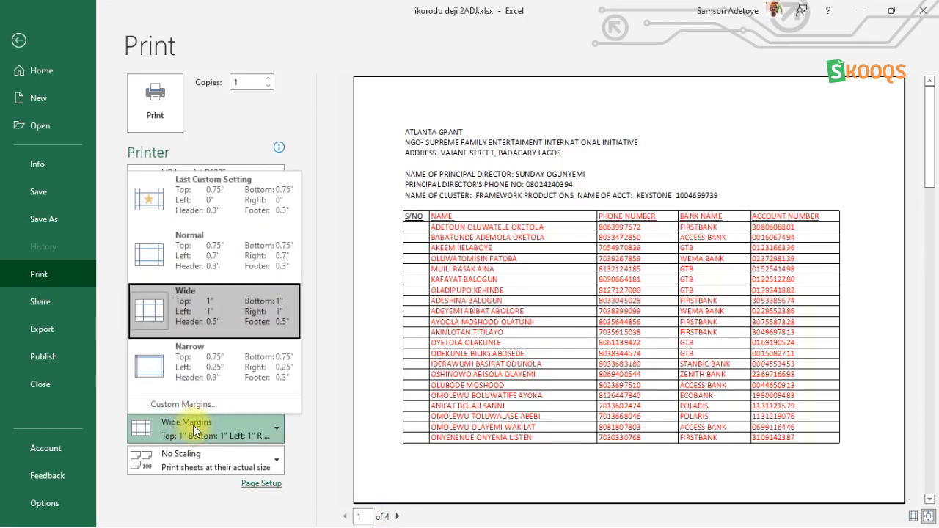
{"action": "left_click", "coordinate": [178, 359]}
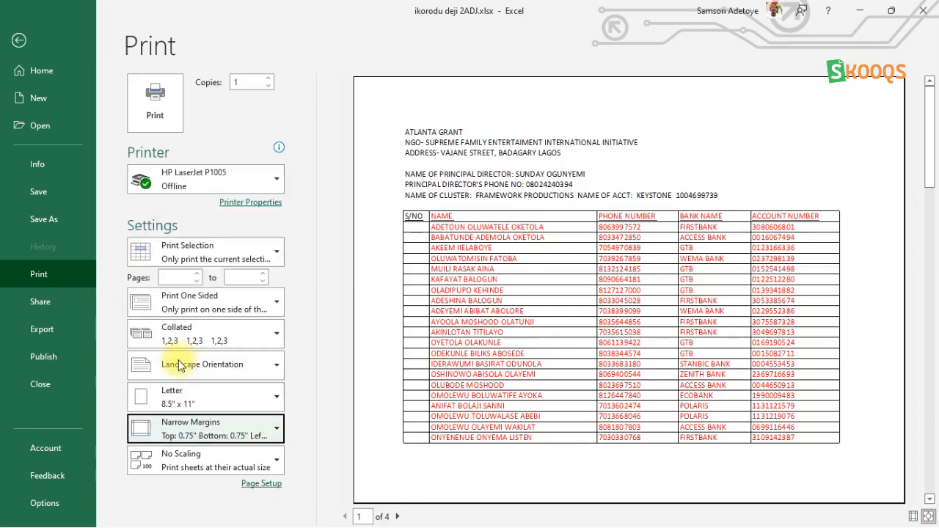
{"action": "left_click", "coordinate": [400, 518]}
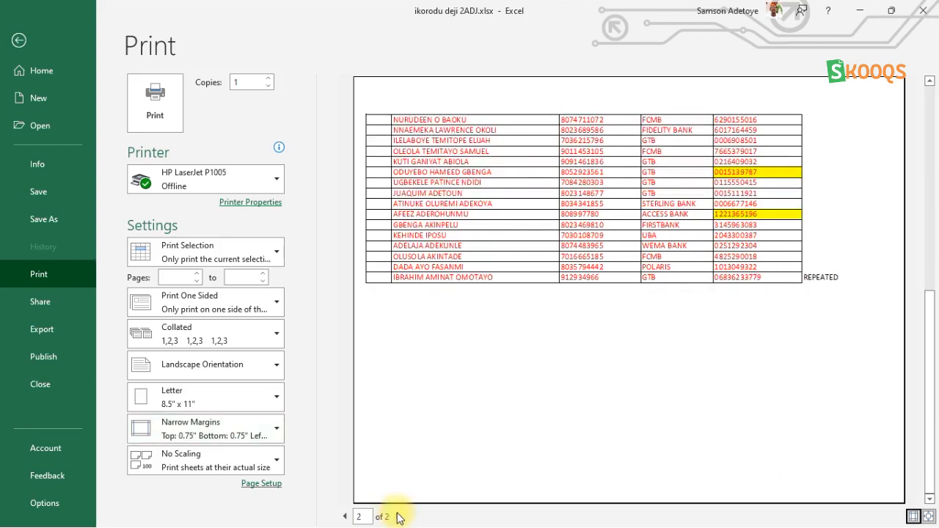
{"action": "left_click", "coordinate": [343, 517]}
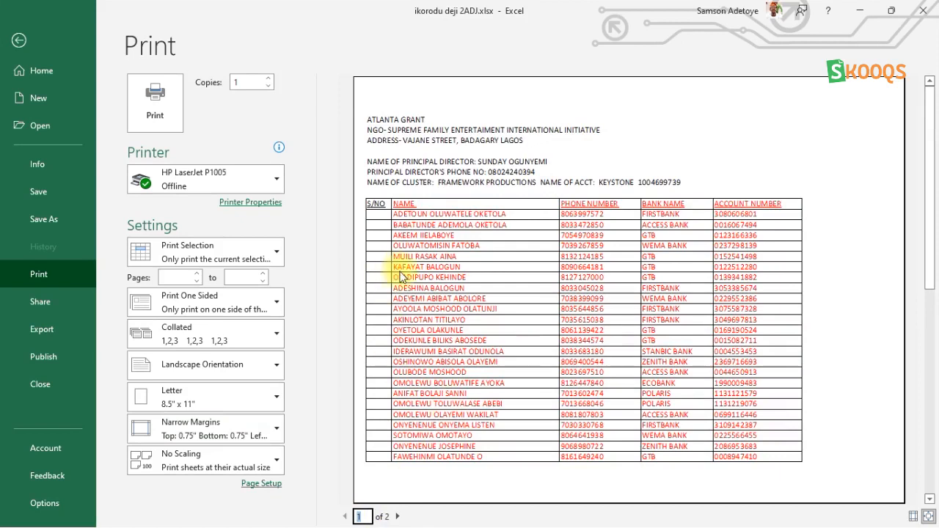
{"action": "left_click", "coordinate": [189, 430]}
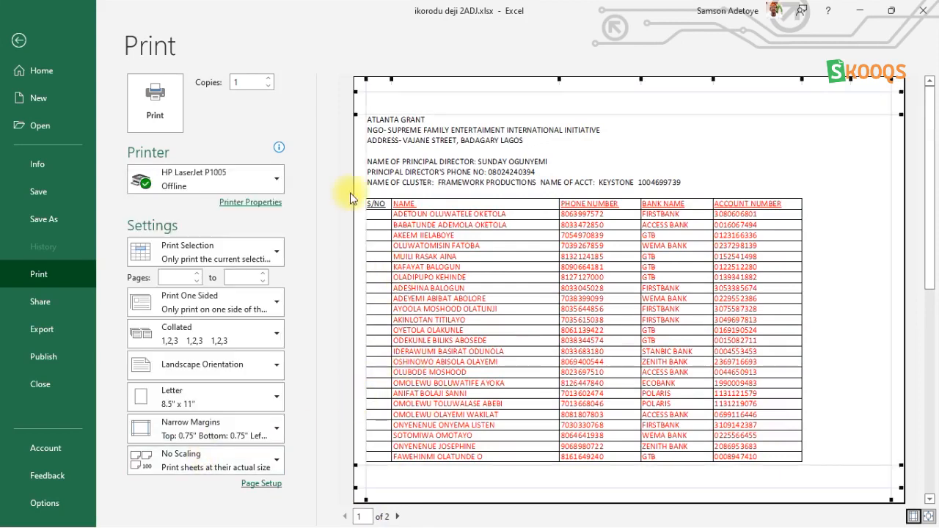
{"action": "left_click_drag", "start_coordinate": [901, 488], "coordinate": [900, 484]}
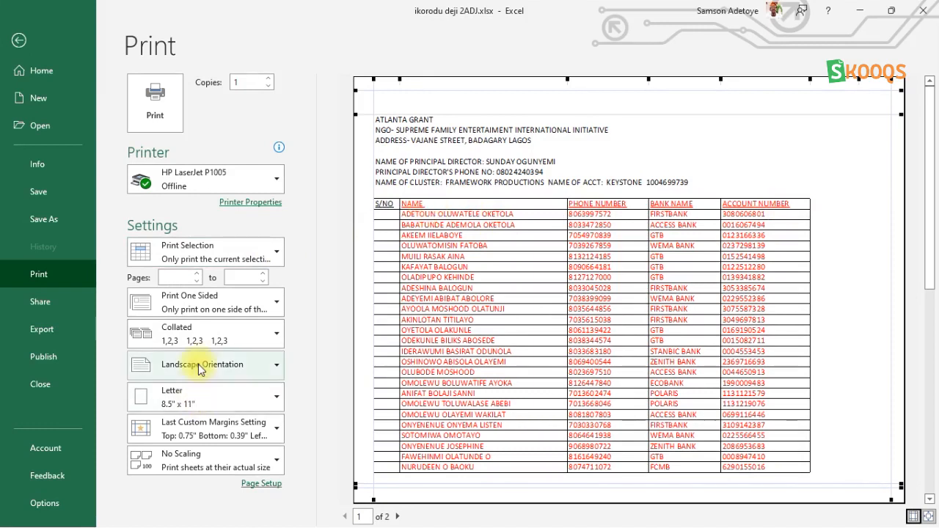
Apply Wide margins again, page through the preview, and return to the worksheet.
{"action": "left_click", "coordinate": [167, 434]}
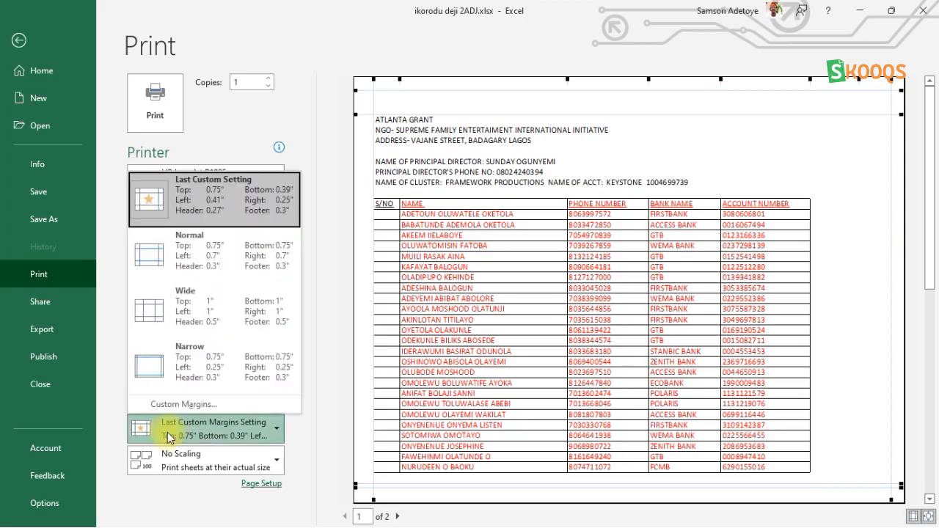
{"action": "left_click", "coordinate": [194, 304]}
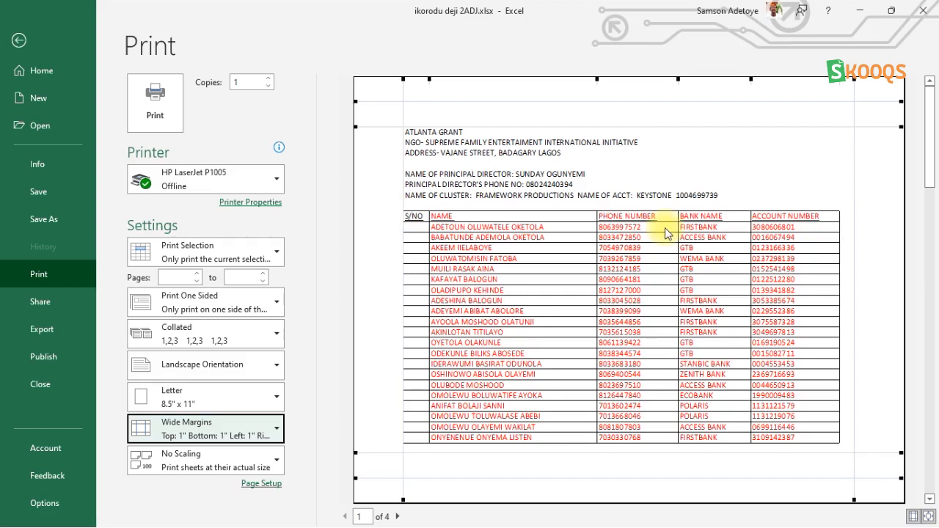
{"action": "left_click", "coordinate": [398, 517]}
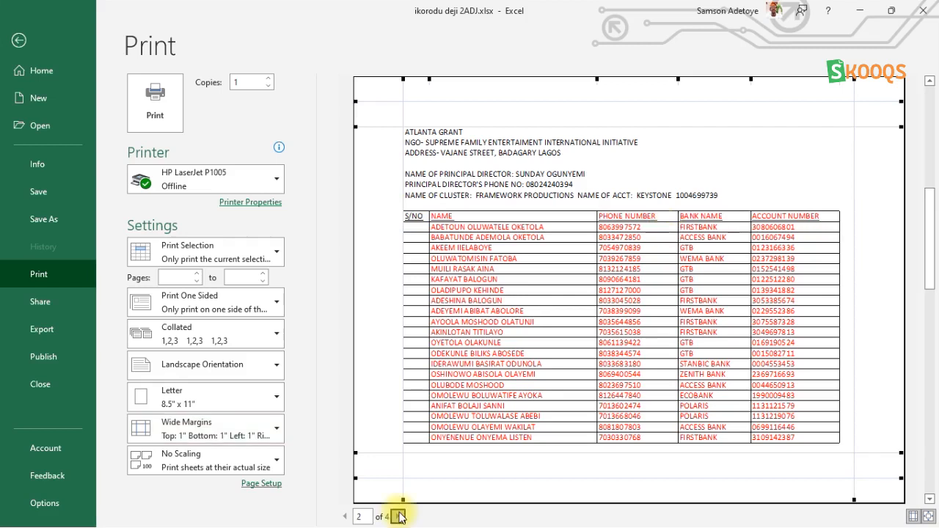
{"action": "left_click", "coordinate": [398, 517]}
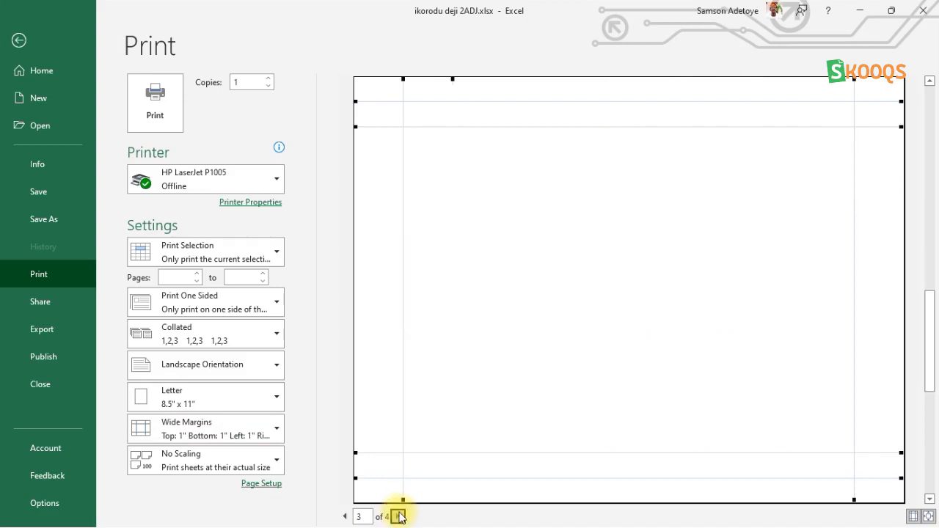
{"action": "left_click", "coordinate": [345, 516]}
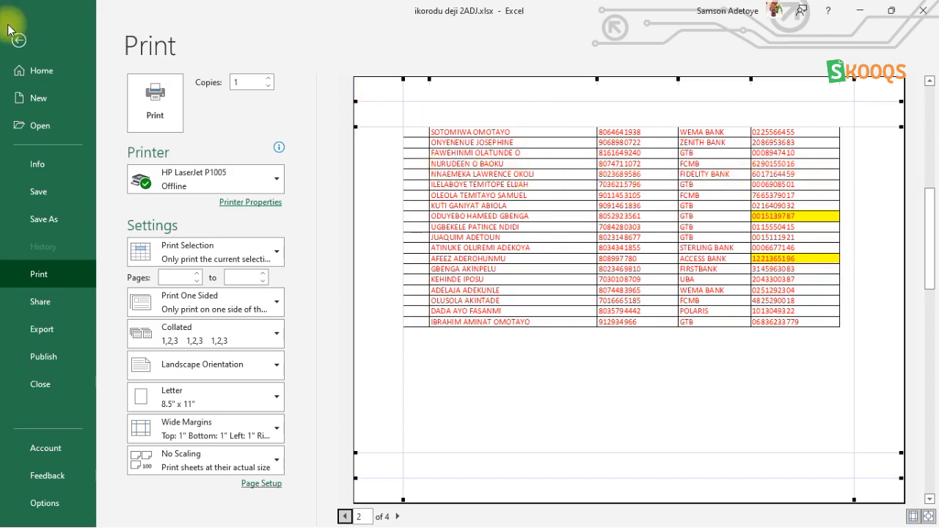
{"action": "left_click", "coordinate": [19, 42]}
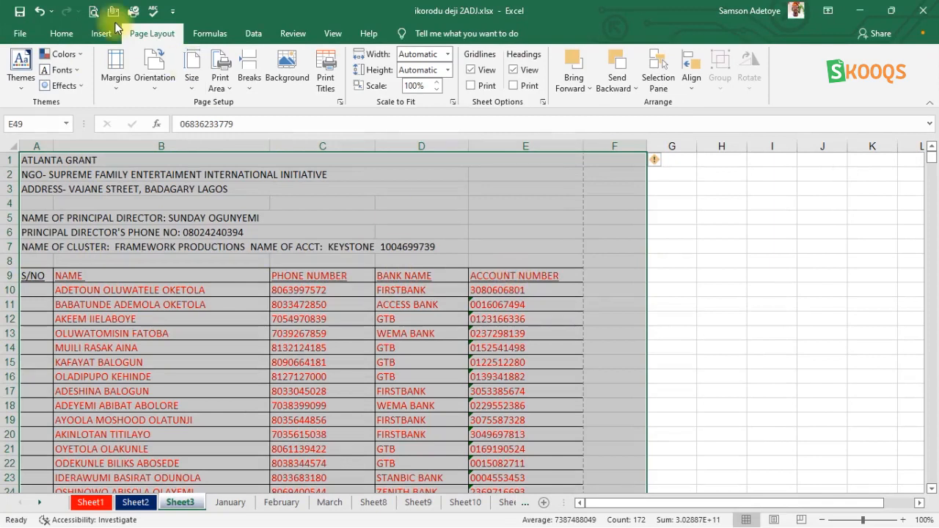
Reopen the print preview, page through its pages, and return to the worksheet.
{"action": "left_click", "coordinate": [93, 13]}
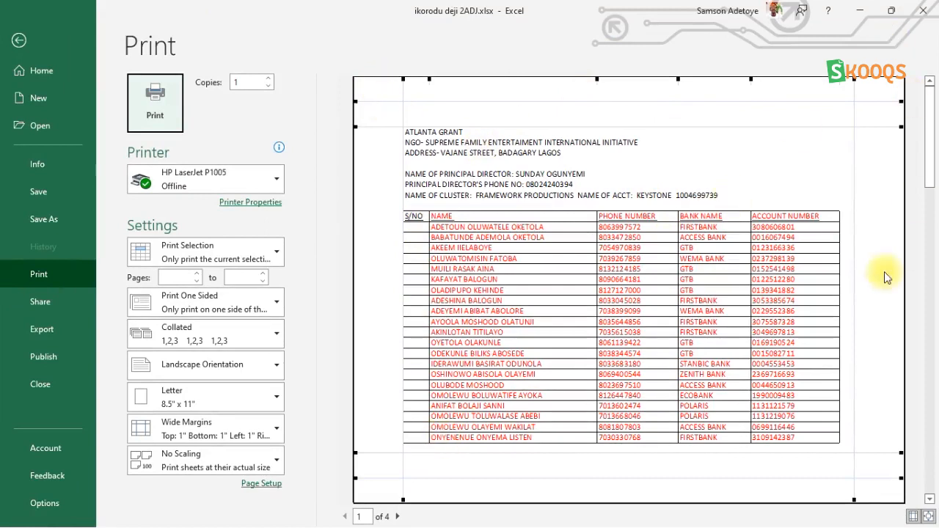
{"action": "left_click", "coordinate": [397, 517]}
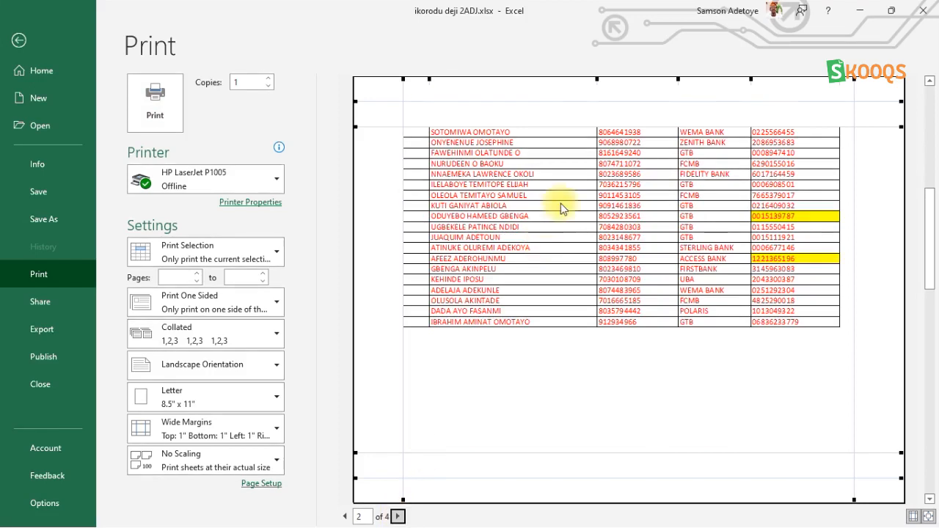
{"action": "left_click", "coordinate": [397, 517]}
{"action": "left_click", "coordinate": [344, 516]}
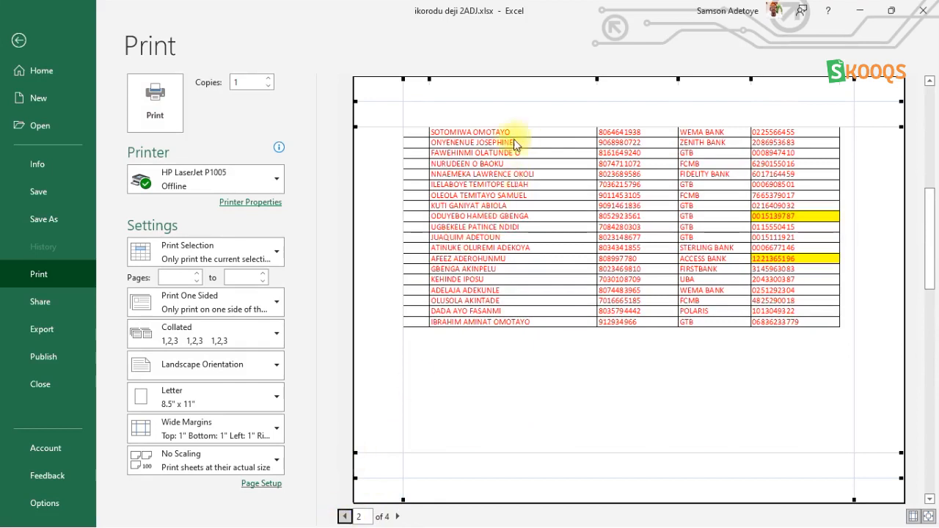
{"action": "left_click", "coordinate": [344, 516]}
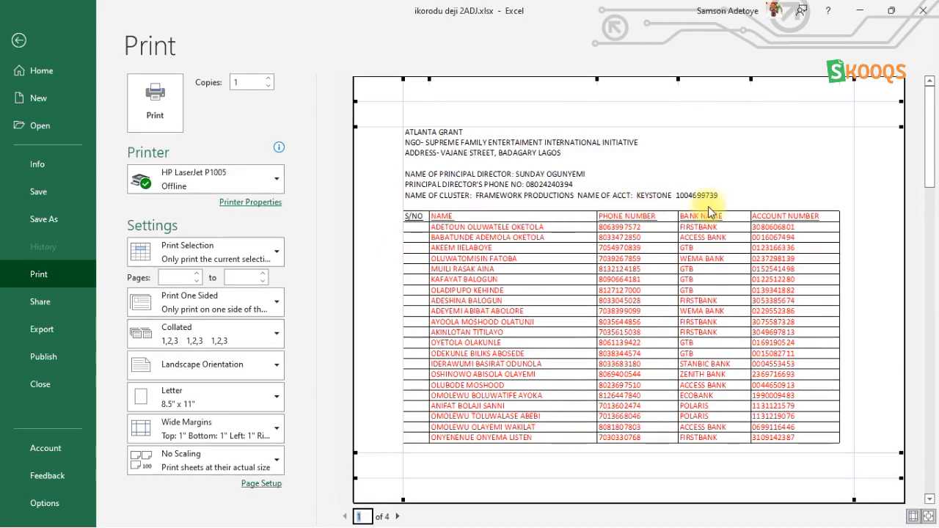
{"action": "left_click", "coordinate": [395, 525]}
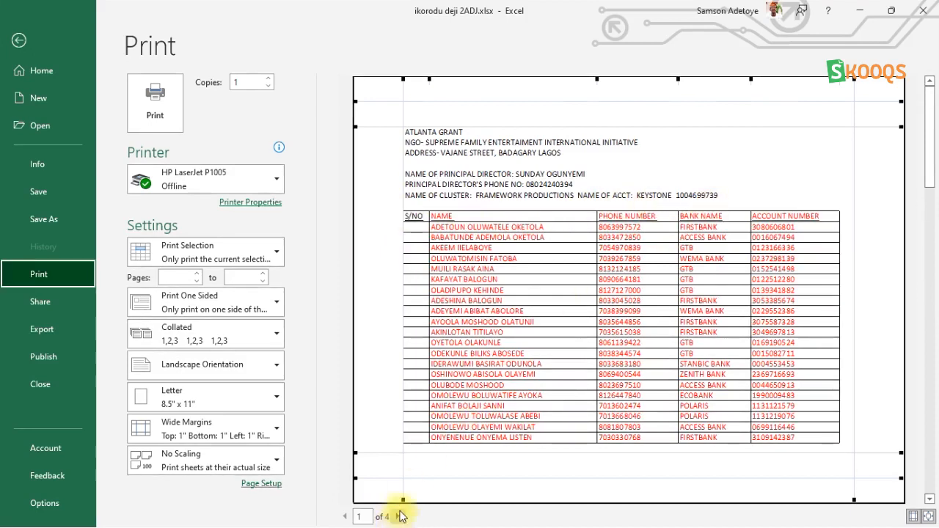
{"action": "left_click", "coordinate": [400, 517]}
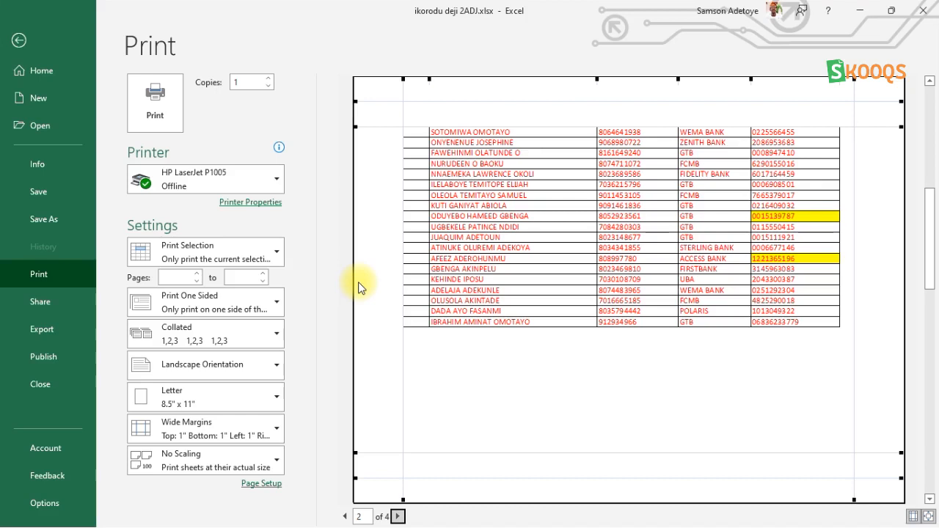
{"action": "left_click", "coordinate": [18, 39]}
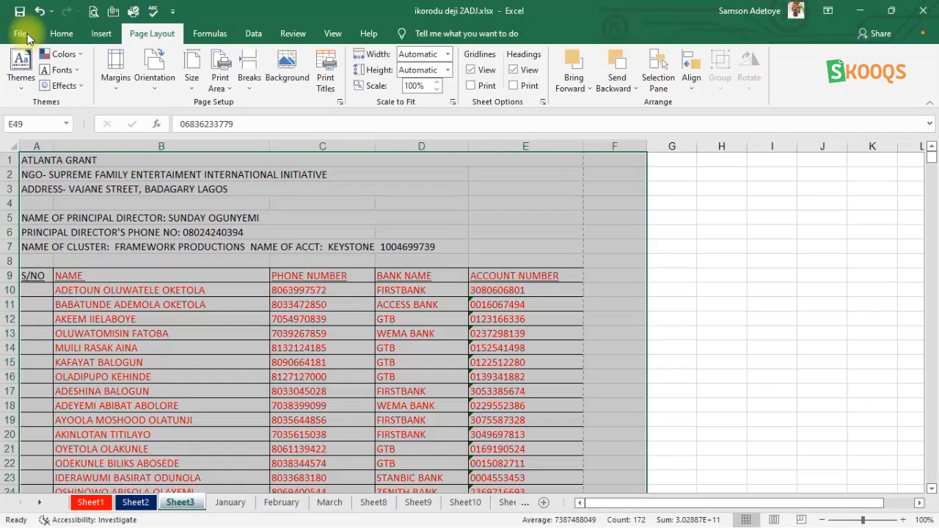
Copy the column header row 9 and paste it into the empty row 62.
{"action": "left_click", "coordinate": [10, 275]}
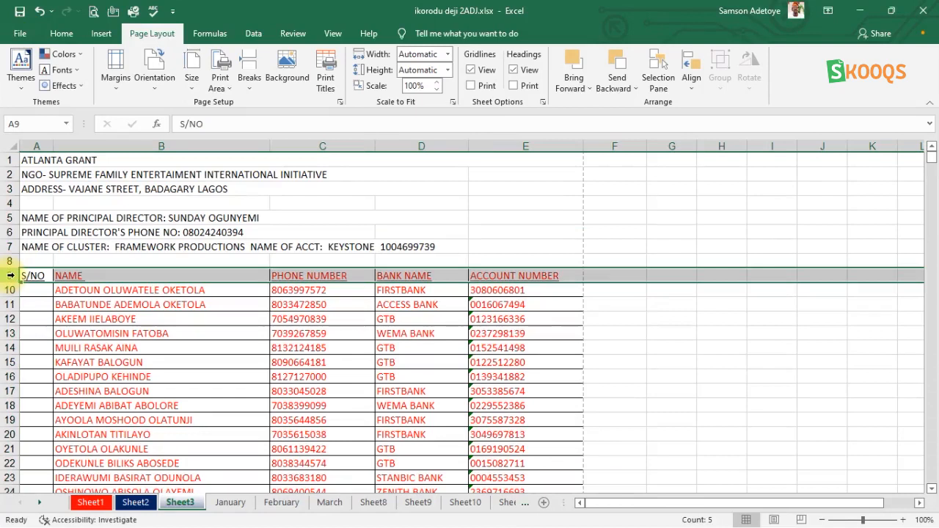
{"action": "key", "text": "ctrl+c"}
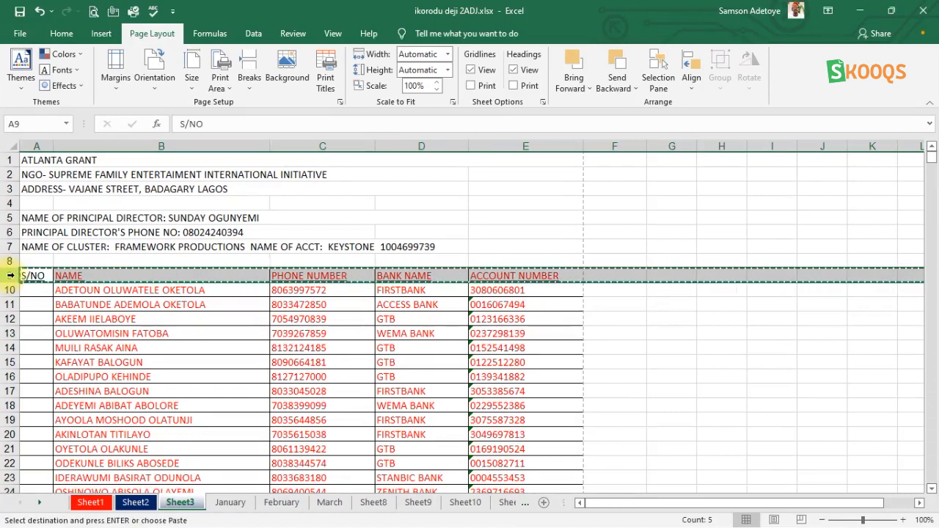
{"action": "scroll", "coordinate": [470, 323], "scroll_direction": "down", "scroll_amount": 20}
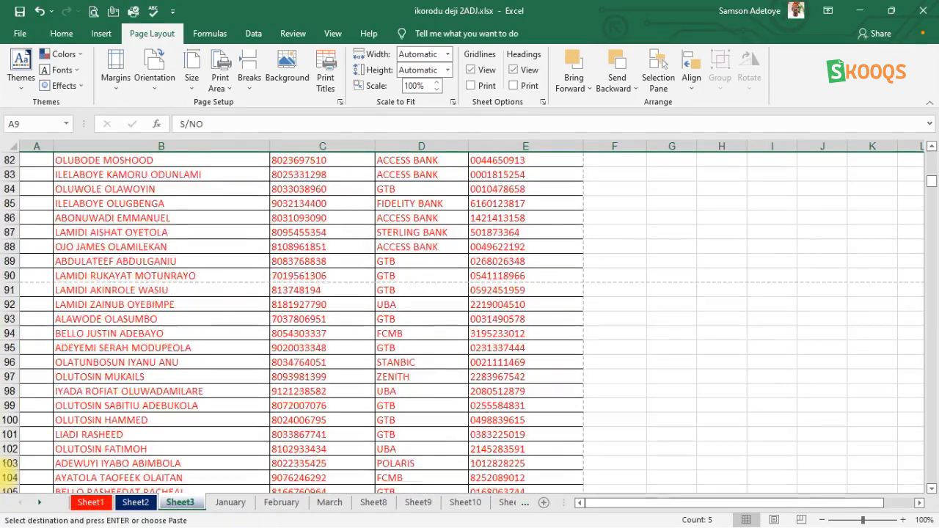
{"action": "left_click_drag", "start_coordinate": [932, 204], "coordinate": [933, 177]}
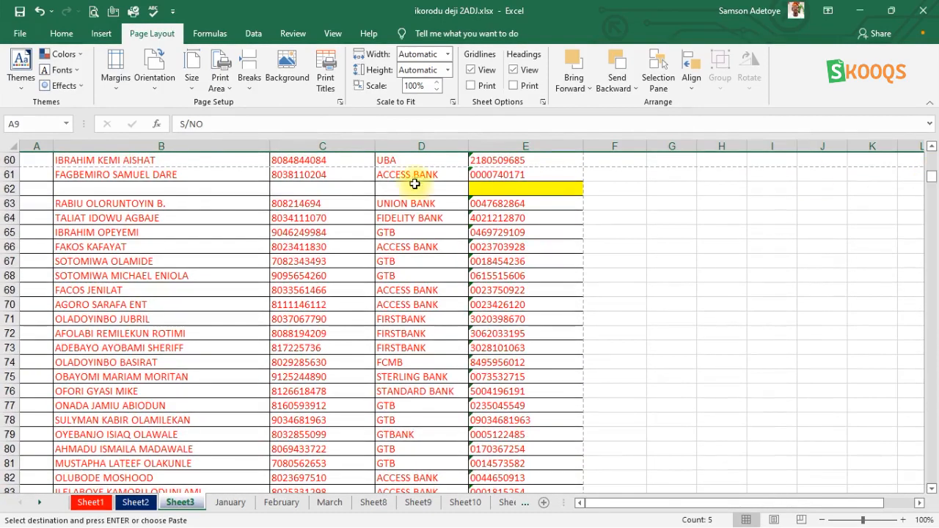
{"action": "left_click", "coordinate": [9, 188]}
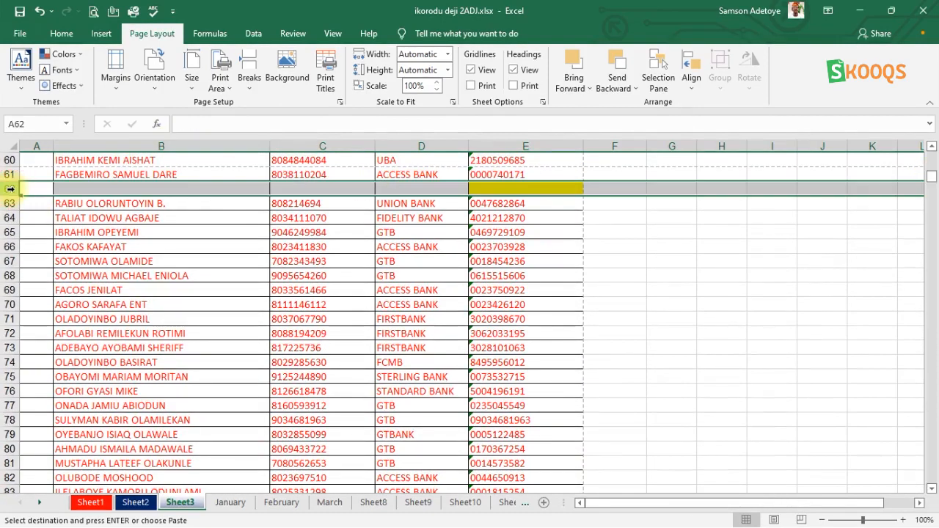
{"action": "key", "text": "ctrl+v"}
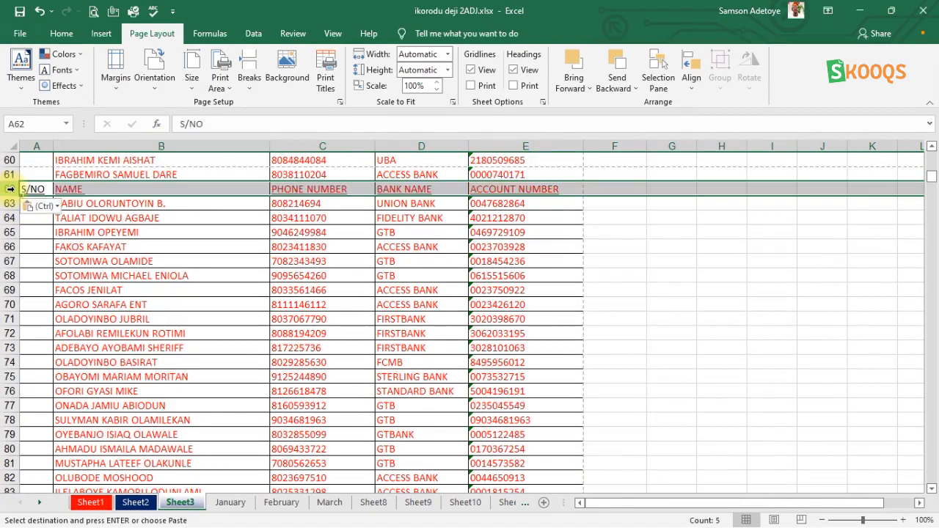
Select the range from row 1 down to row 66, then move the pasted header row from row 62 up to row 55.
{"action": "scroll", "coordinate": [935, 174], "scroll_direction": "up", "scroll_amount": 3}
{"action": "left_click_drag", "start_coordinate": [935, 174], "coordinate": [934, 157]}
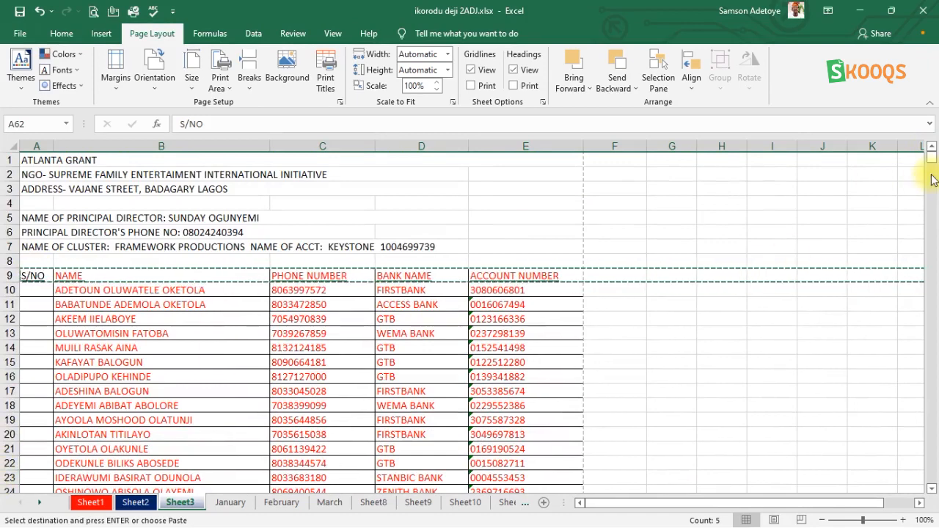
{"action": "mouse_move", "coordinate": [932, 167]}
{"action": "left_mouse_down"}
{"action": "mouse_move", "coordinate": [934, 176]}
{"action": "mouse_move", "coordinate": [930, 158]}
{"action": "mouse_move", "coordinate": [916, 159]}
{"action": "left_mouse_up"}
{"action": "left_click", "coordinate": [25, 159]}
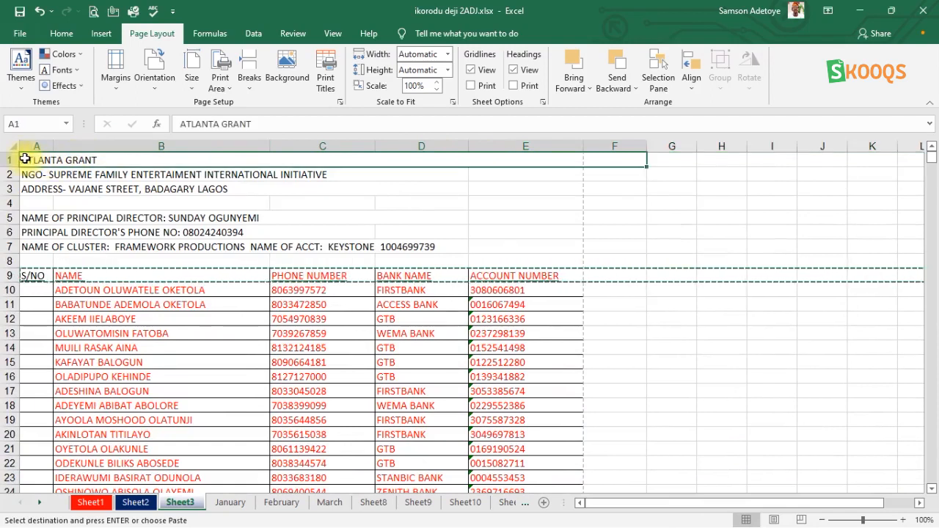
{"action": "left_click", "coordinate": [932, 160]}
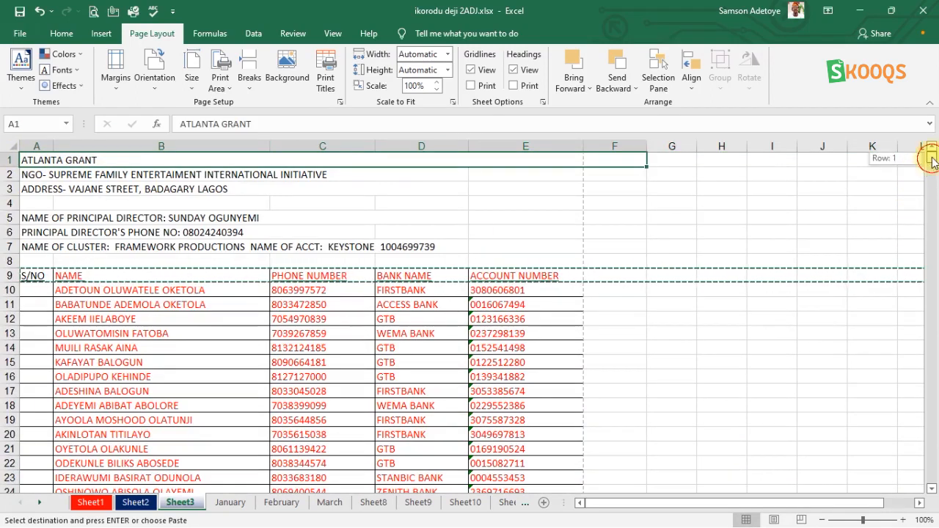
{"action": "key", "text": "shift+Down"}
{"action": "key", "text": "shift+Down"}
{"action": "key", "text": "shift+Down"}
{"action": "key", "text": "shift+Down"}
{"action": "key", "text": "shift+Down"}
{"action": "key", "text": "shift+Down"}
{"action": "key", "text": "shift+Down"}
{"action": "key", "text": "shift+Down"}
{"action": "key", "text": "shift+Down"}
{"action": "key", "text": "shift+Down"}
{"action": "key", "text": "shift+Down"}
{"action": "key", "text": "shift+Down"}
{"action": "key", "text": "shift+Down"}
{"action": "key", "text": "shift+Down"}
{"action": "key", "text": "shift+Down"}
{"action": "key", "text": "shift+Down"}
{"action": "key", "text": "shift+Down"}
{"action": "key", "text": "shift+Down"}
{"action": "key", "text": "shift+Down"}
{"action": "key", "text": "shift+Down"}
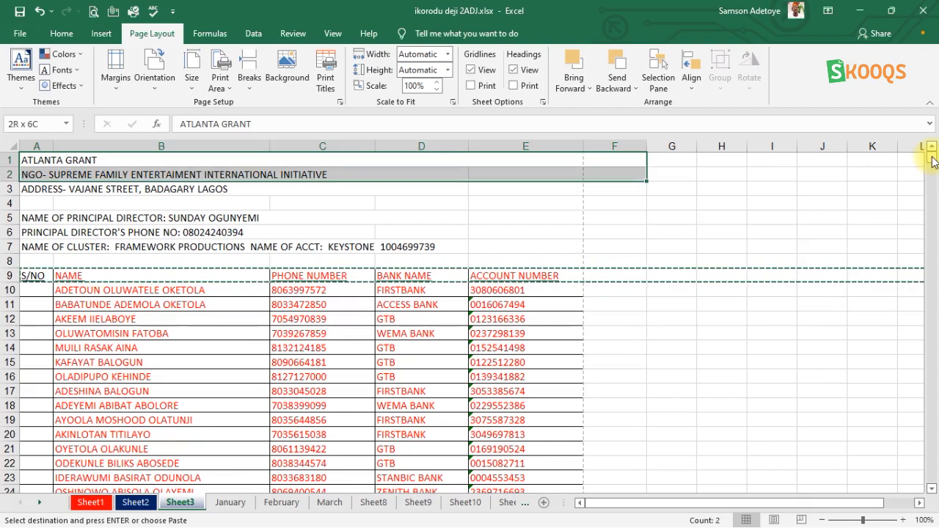
{"action": "key", "text": "shift+Down"}
{"action": "key", "text": "shift+Down"}
{"action": "key", "text": "shift+Down"}
{"action": "key", "text": "shift+Down"}
{"action": "key", "text": "shift+Down"}
{"action": "key", "text": "shift+Down"}
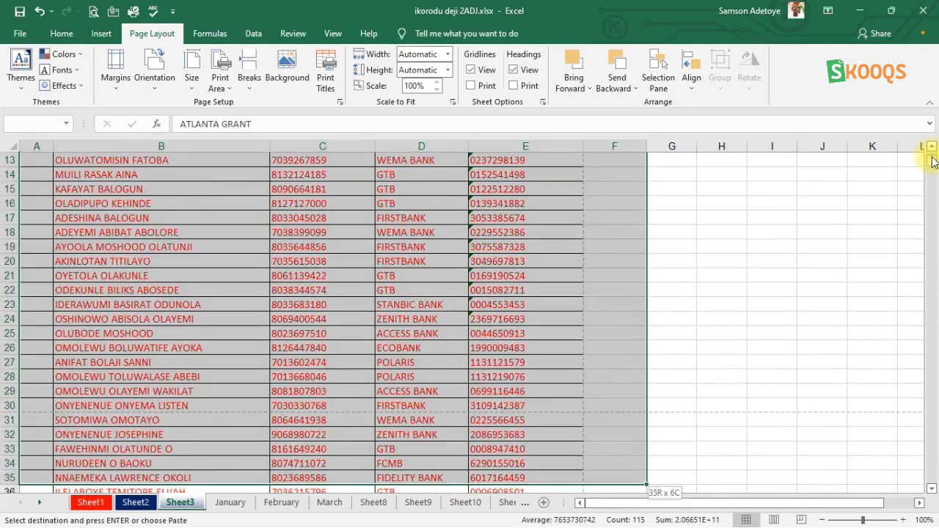
{"action": "key", "text": "shift+Down"}
{"action": "key", "text": "shift+Down"}
{"action": "key", "text": "shift+Down"}
{"action": "key", "text": "shift+Down"}
{"action": "key", "text": "shift+Down"}
{"action": "key", "text": "shift+Down"}
{"action": "key", "text": "shift+Down"}
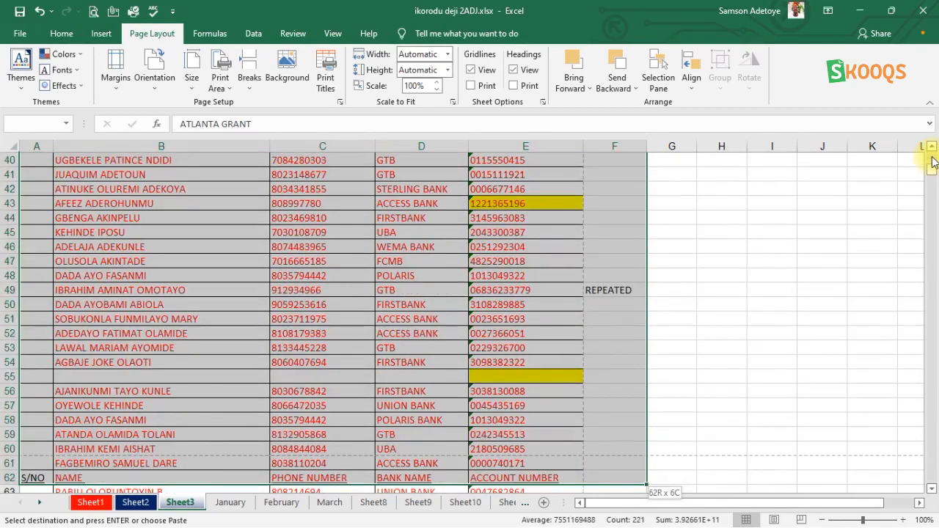
{"action": "key", "text": "shift+Down"}
{"action": "key", "text": "shift+Down"}
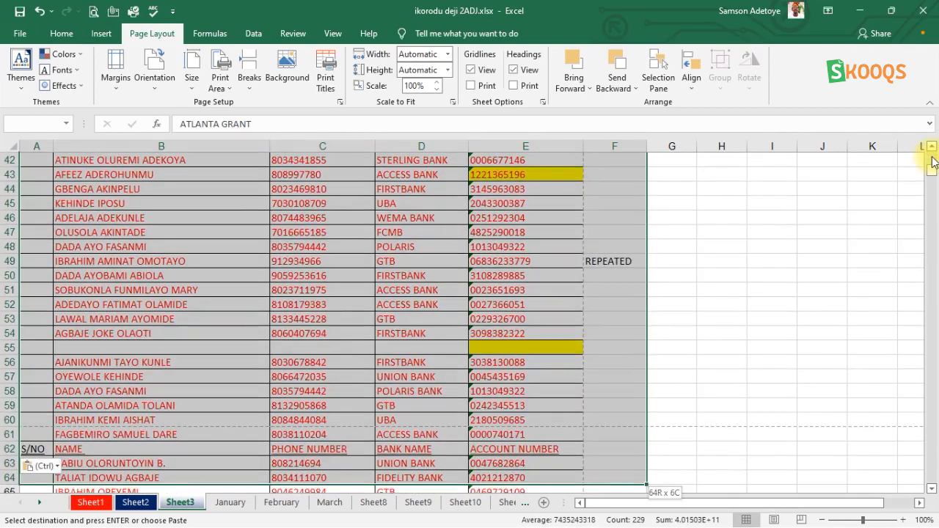
{"action": "key", "text": "shift+Down"}
{"action": "key", "text": "shift+Down"}
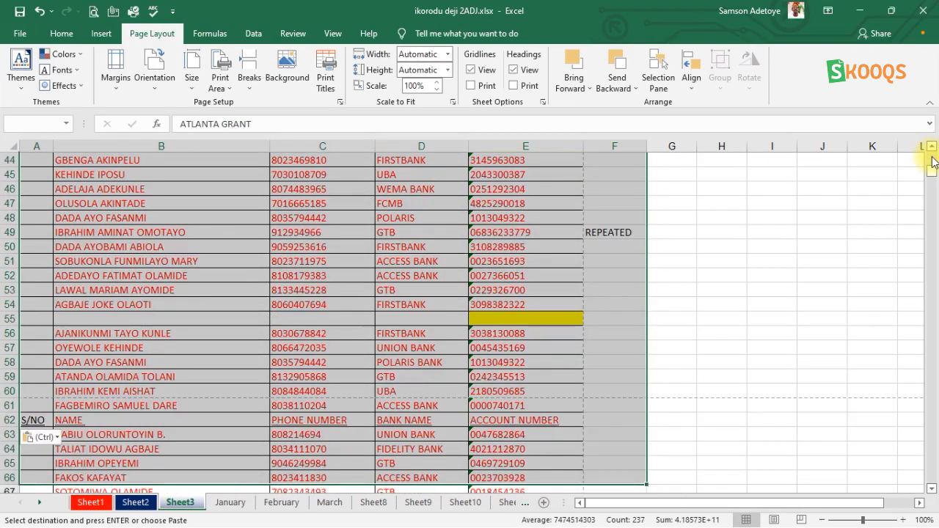
{"action": "left_click", "coordinate": [33, 420]}
{"action": "left_click", "coordinate": [10, 421]}
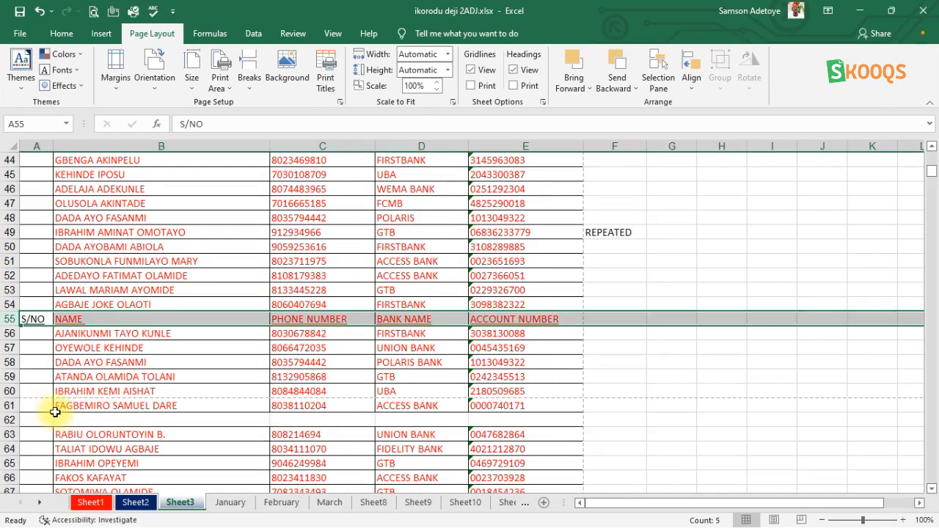
Select rows 1 through 61, set printing to Print Selection, and show the print preview.
{"action": "left_click", "coordinate": [10, 406]}
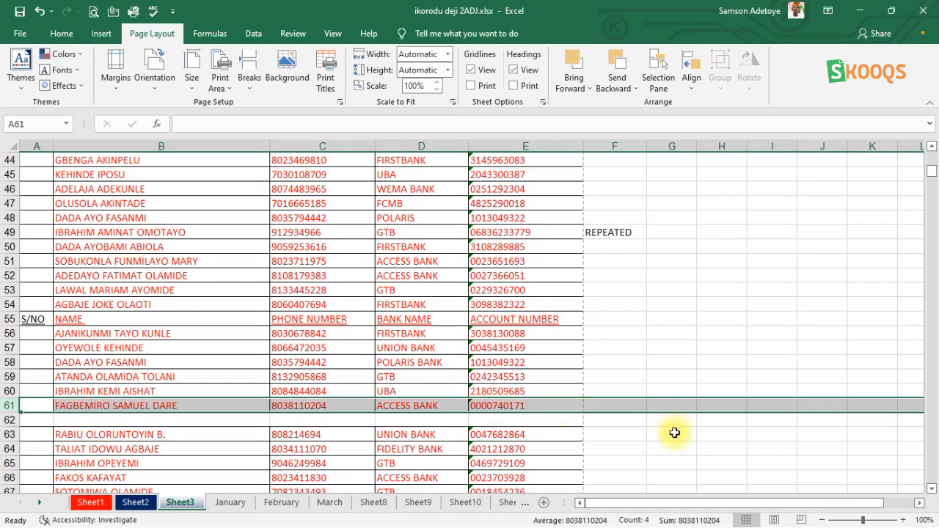
{"action": "key", "text": "shift+Up"}
{"action": "key", "text": "shift+Up"}
{"action": "key", "text": "shift+Up"}
{"action": "key", "text": "shift+Up"}
{"action": "key", "text": "shift+Up"}
{"action": "key", "text": "shift+Up"}
{"action": "key", "text": "shift+Up"}
{"action": "key", "text": "shift+Up"}
{"action": "key", "text": "shift+Up"}
{"action": "key", "text": "shift+Up"}
{"action": "key", "text": "shift+Up"}
{"action": "key", "text": "shift+Up"}
{"action": "key", "text": "shift+Up"}
{"action": "key", "text": "shift+Up"}
{"action": "key", "text": "shift+Up"}
{"action": "key", "text": "shift+Up"}
{"action": "key", "text": "shift+Up"}
{"action": "key", "text": "shift+Up"}
{"action": "key", "text": "shift+Up"}
{"action": "key", "text": "shift+Up"}
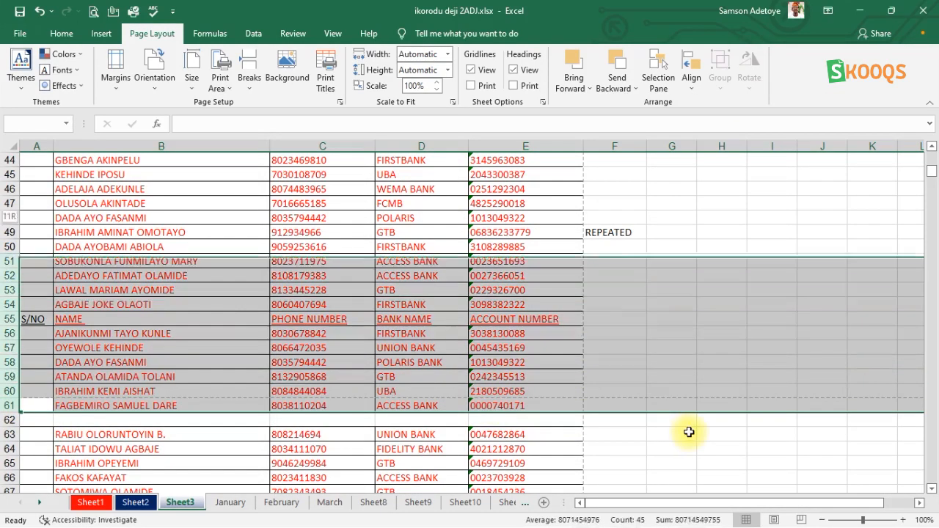
{"action": "key", "text": "shift+Up"}
{"action": "key", "text": "shift+Up"}
{"action": "key", "text": "shift+Up"}
{"action": "key", "text": "shift+Up"}
{"action": "key", "text": "shift+Up"}
{"action": "key", "text": "shift+Up"}
{"action": "key", "text": "shift+Up"}
{"action": "key", "text": "shift+Up"}
{"action": "key", "text": "shift+Up"}
{"action": "key", "text": "shift+Up"}
{"action": "key", "text": "shift+Up"}
{"action": "key", "text": "shift+Up"}
{"action": "key", "text": "shift+Up"}
{"action": "key", "text": "shift+Up"}
{"action": "key", "text": "shift+Up"}
{"action": "key", "text": "shift+Up"}
{"action": "key", "text": "shift+Up"}
{"action": "key", "text": "shift+Up"}
{"action": "key", "text": "shift+Up"}
{"action": "key", "text": "shift+Up"}
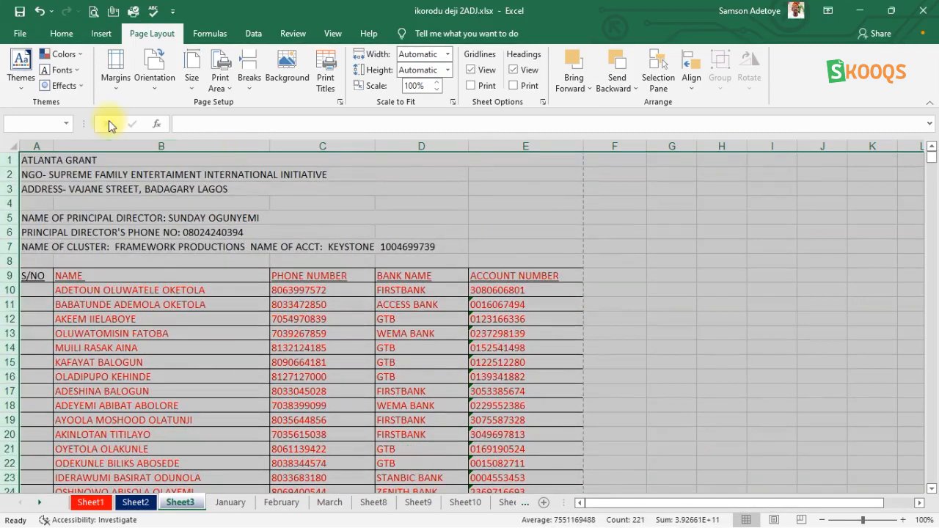
{"action": "left_click", "coordinate": [93, 11]}
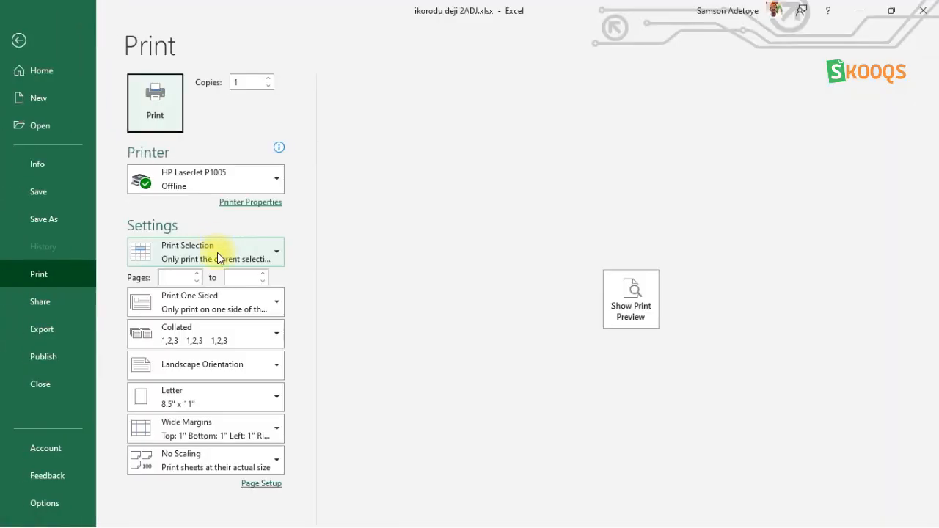
{"action": "left_click", "coordinate": [217, 253]}
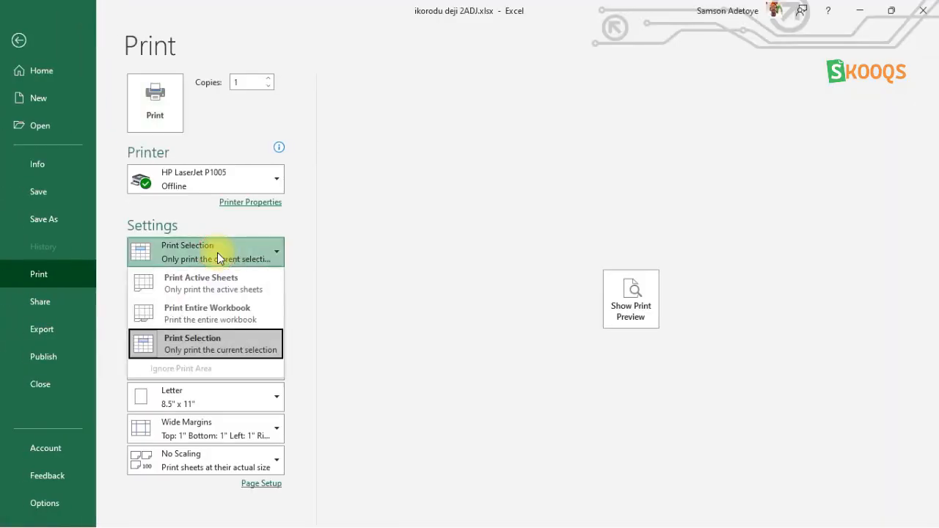
{"action": "left_click", "coordinate": [212, 338]}
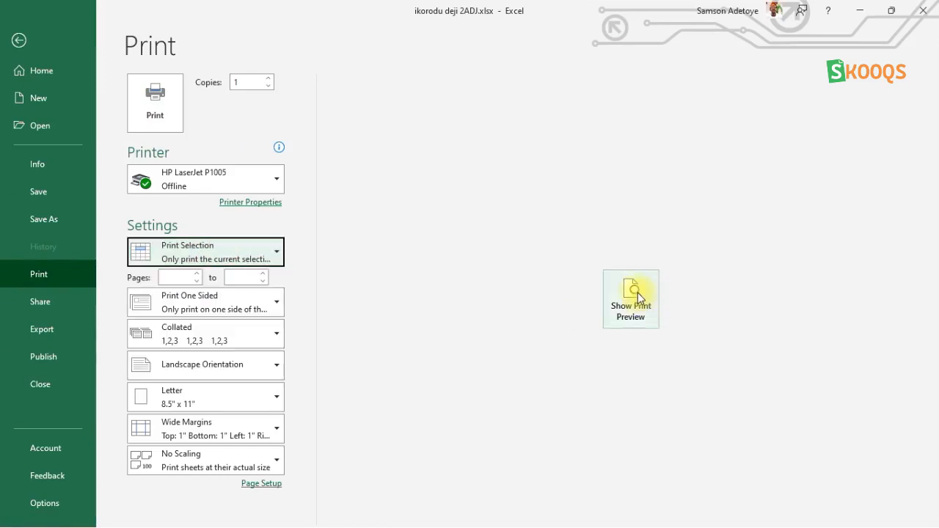
{"action": "left_click", "coordinate": [636, 294]}
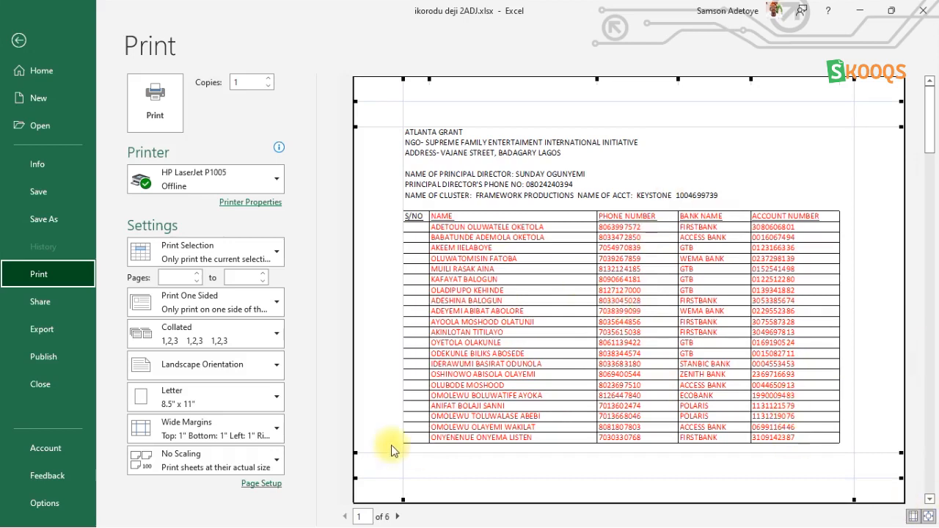
Page forward and back through the selection's preview pages.
{"action": "left_click", "coordinate": [398, 518]}
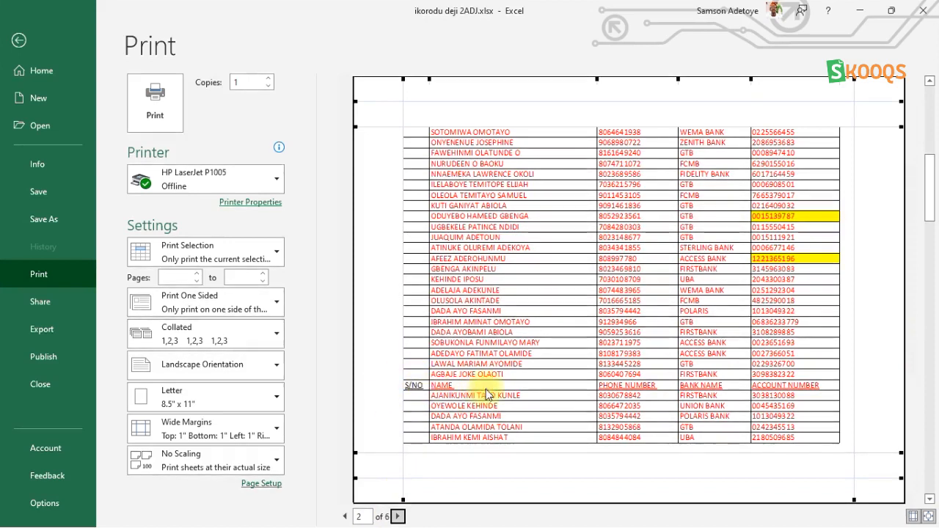
{"action": "left_click", "coordinate": [399, 516]}
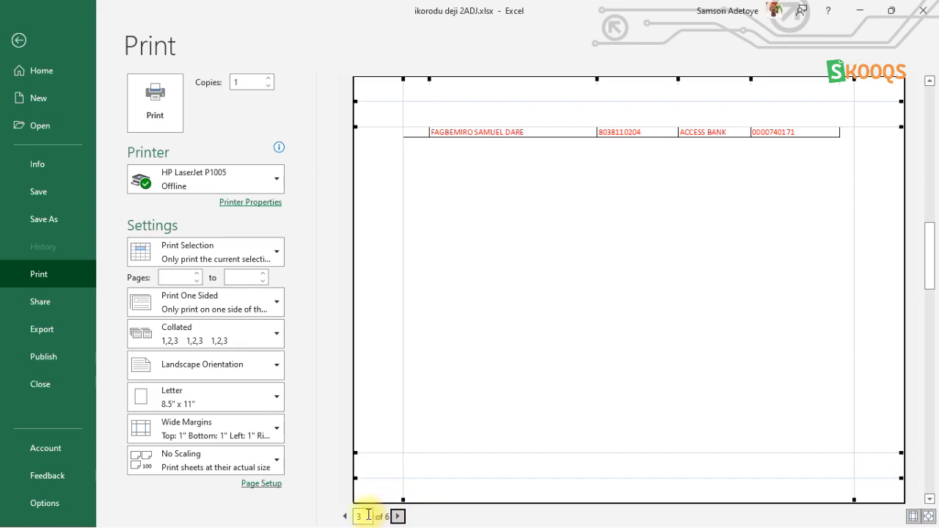
{"action": "left_click", "coordinate": [345, 516]}
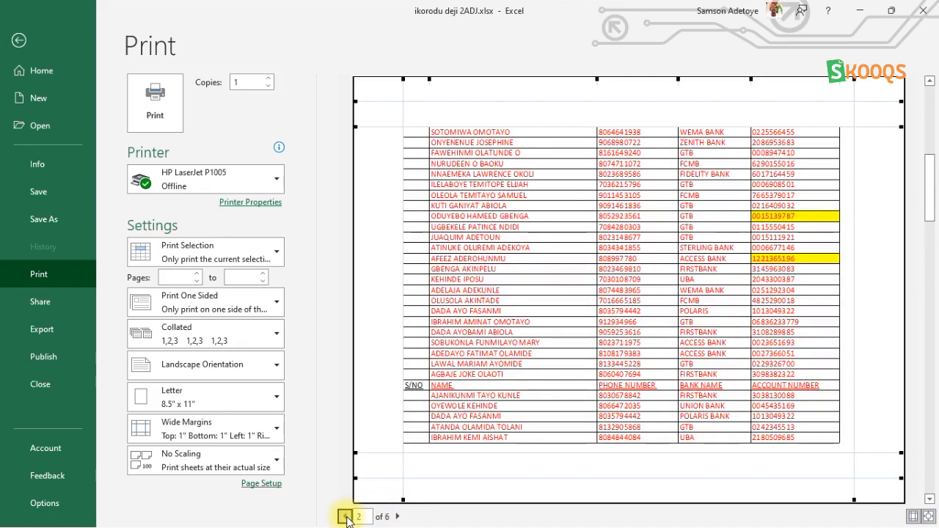
{"action": "left_click", "coordinate": [345, 517]}
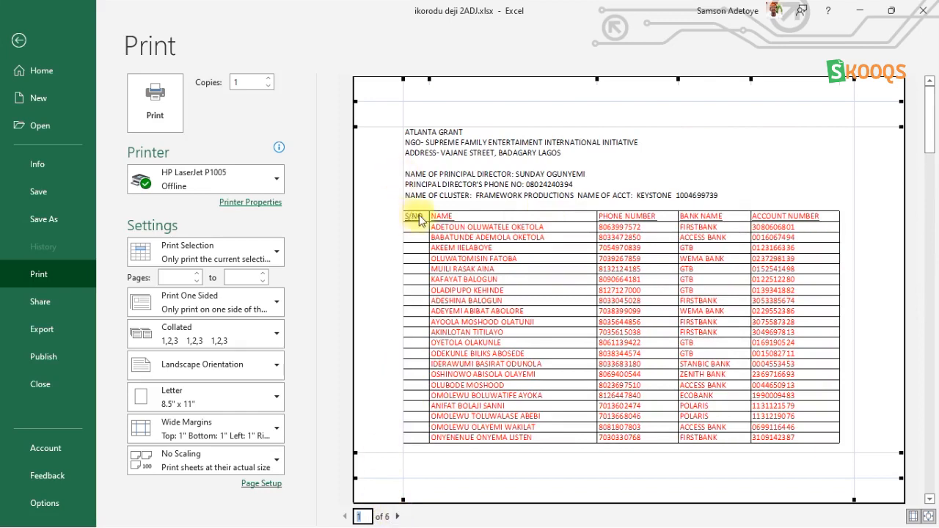
{"action": "left_click", "coordinate": [397, 517]}
{"action": "left_click", "coordinate": [397, 517]}
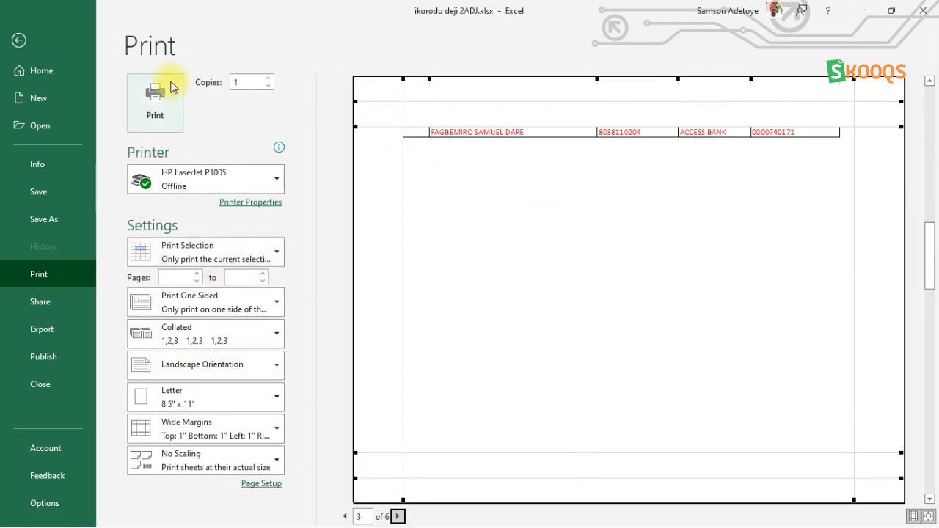
Review the print-what and paper size options without changing them, and return to the worksheet.
{"action": "mouse_move", "coordinate": [218, 183]}
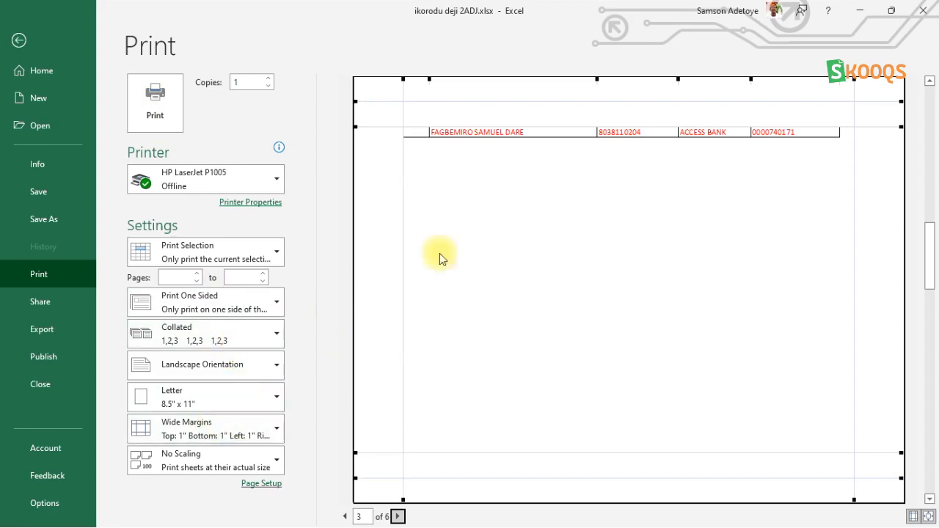
{"action": "left_click", "coordinate": [228, 254]}
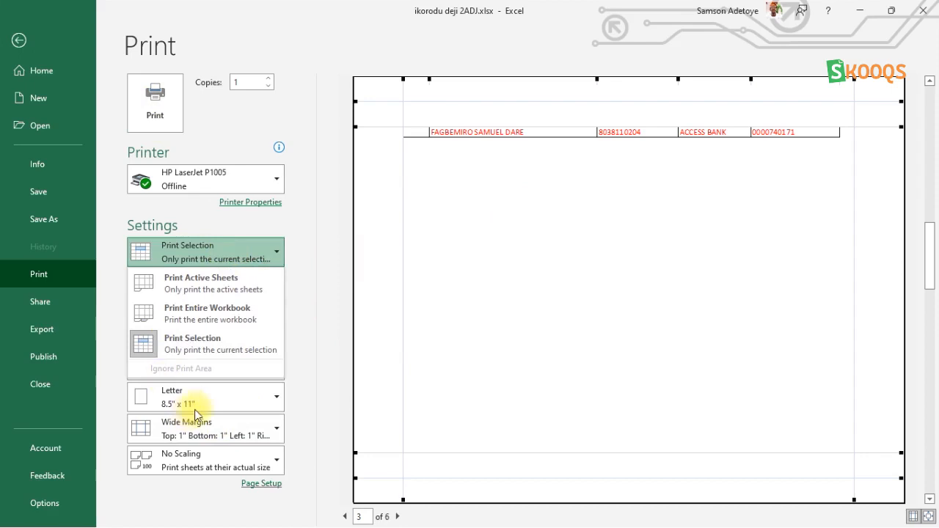
{"action": "left_click", "coordinate": [219, 394]}
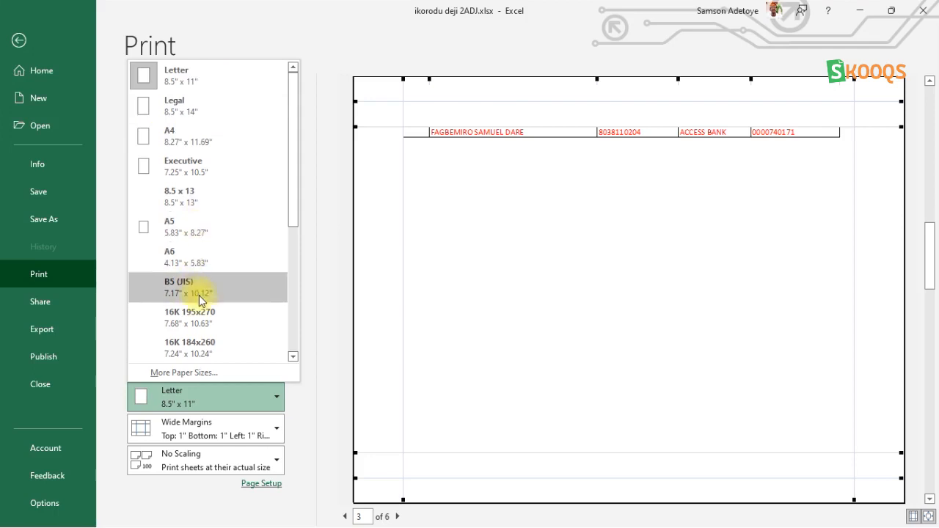
{"action": "left_click", "coordinate": [242, 22]}
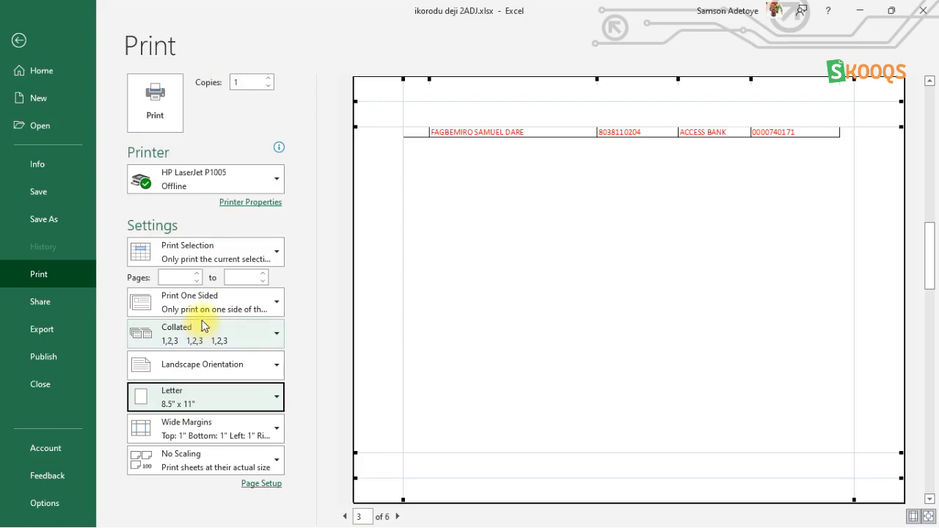
{"action": "left_click", "coordinate": [206, 254]}
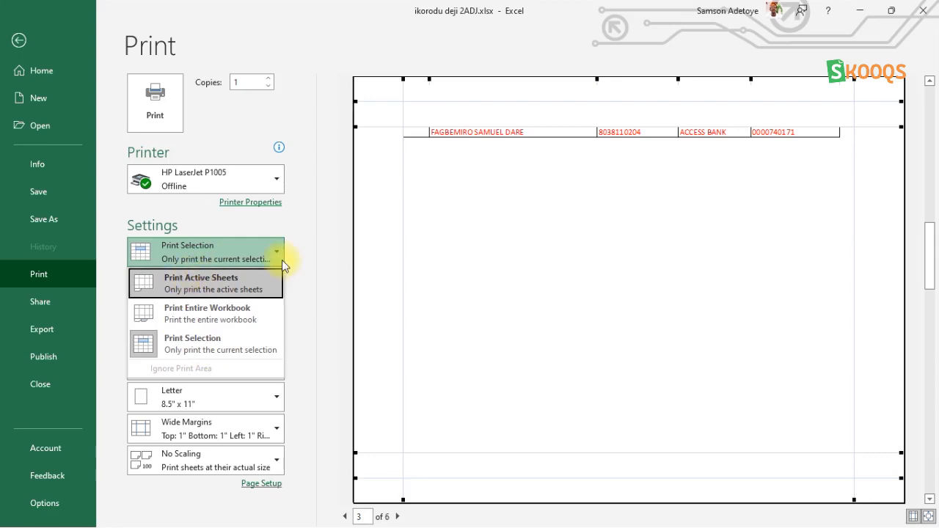
{"action": "left_click", "coordinate": [19, 42]}
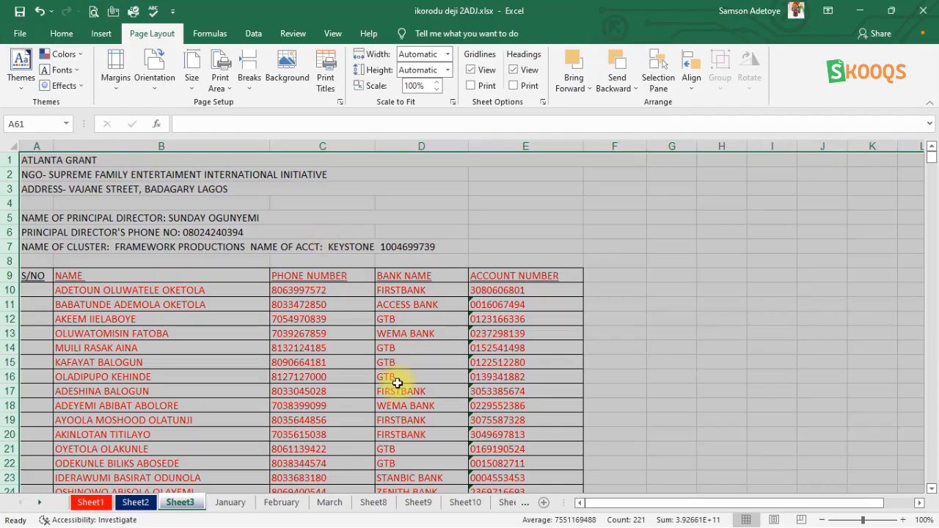